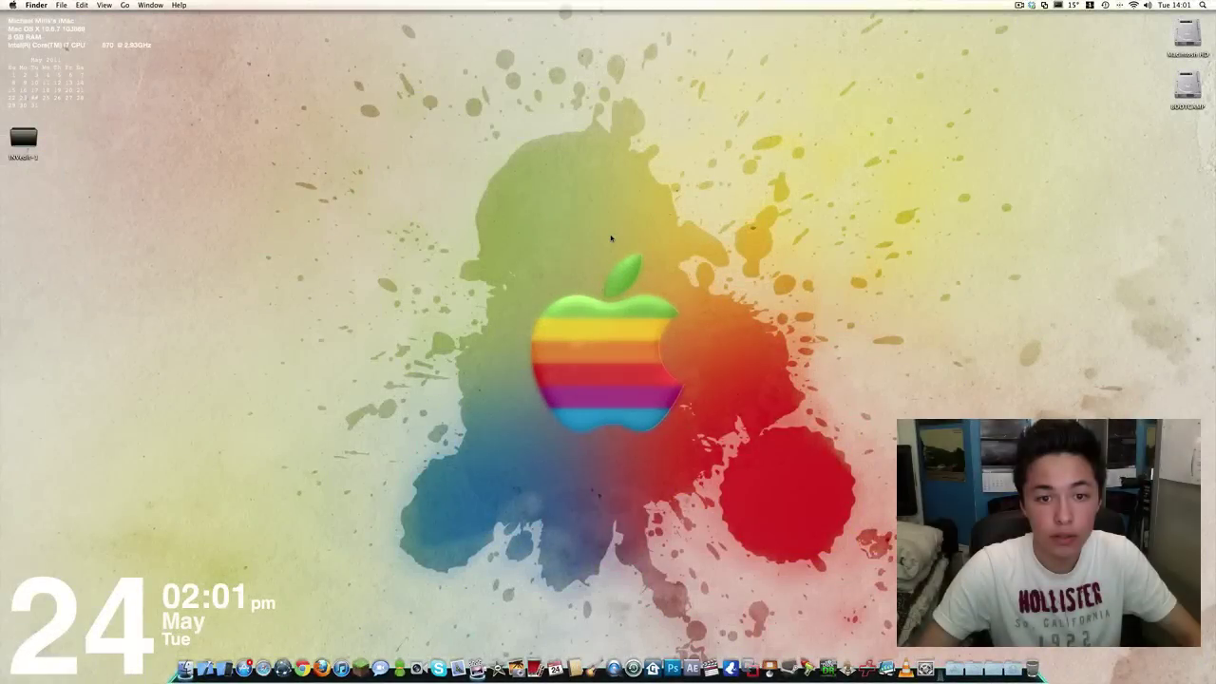
- Open the Dashboard and display its widget management bar
left_click_drag(457, 181, 817, 513)
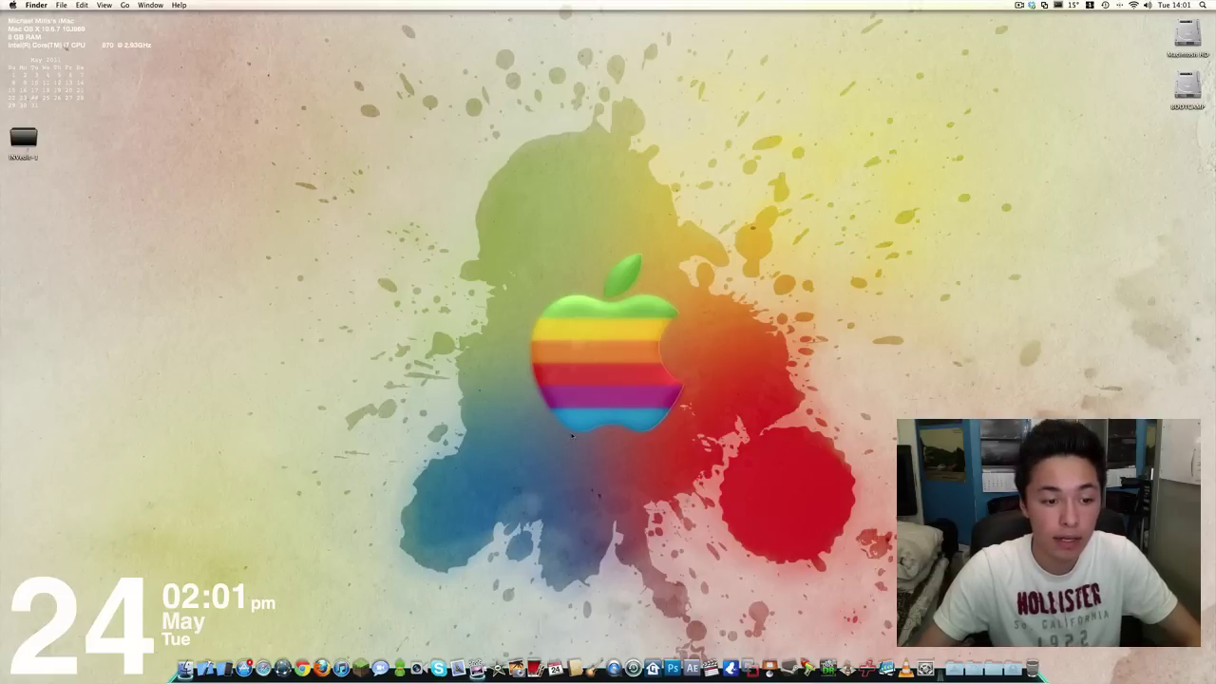
key("F12")
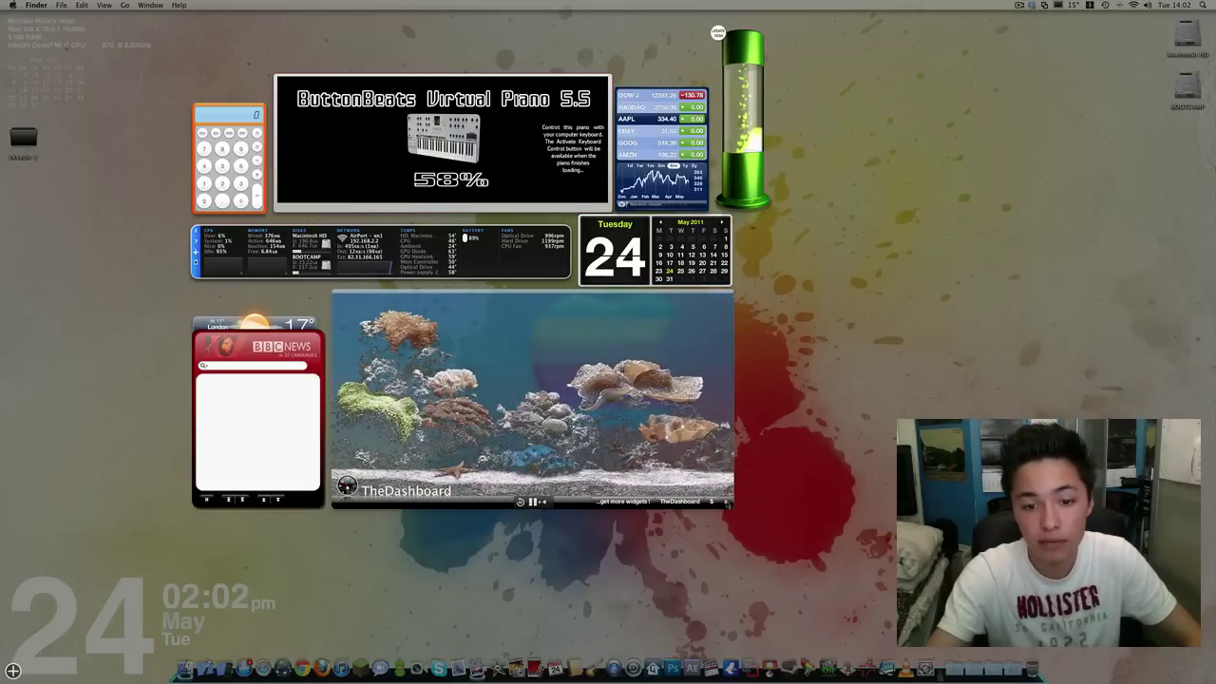
key("super+r")
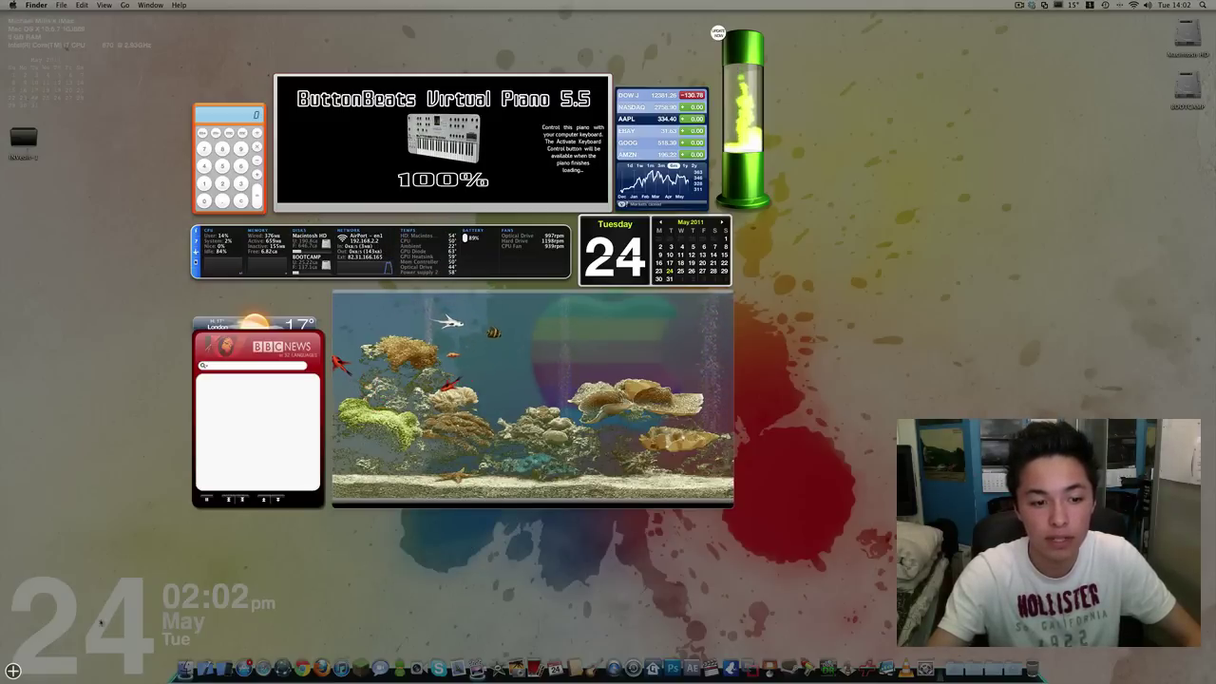
key("super+equal")
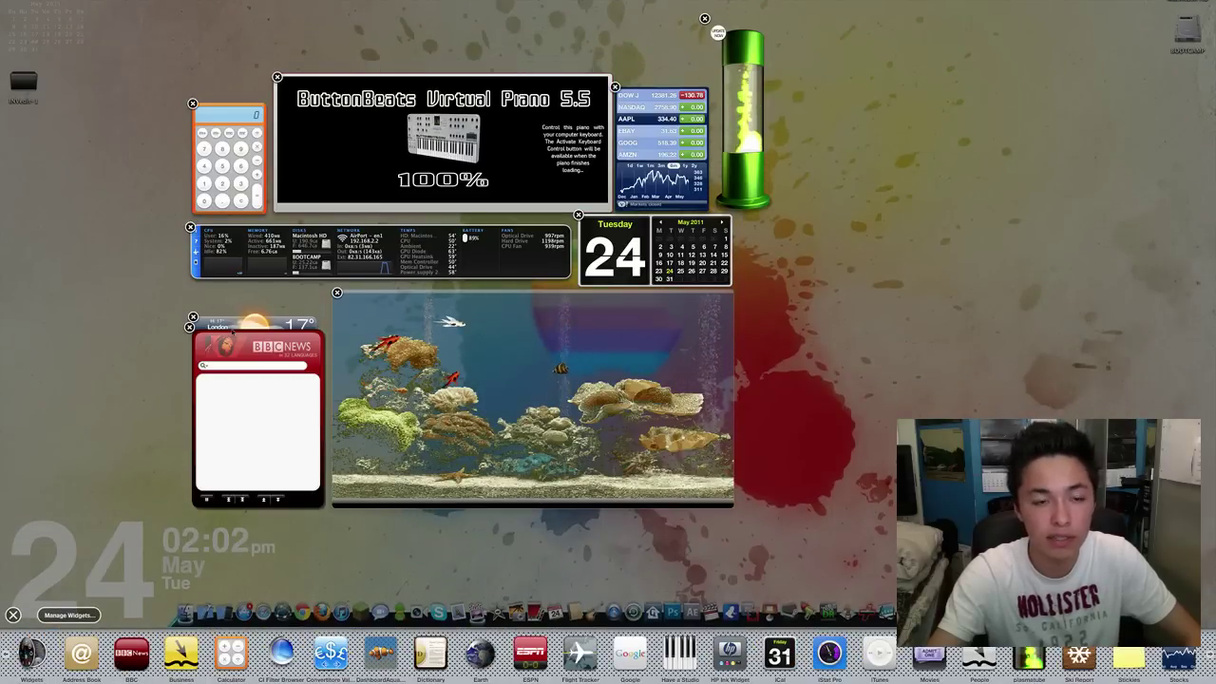
- Remove the BBC News, aquarium, calendar, lava lamp, stocks and virtual piano widgets from the Dashboard
left_click(189, 327)
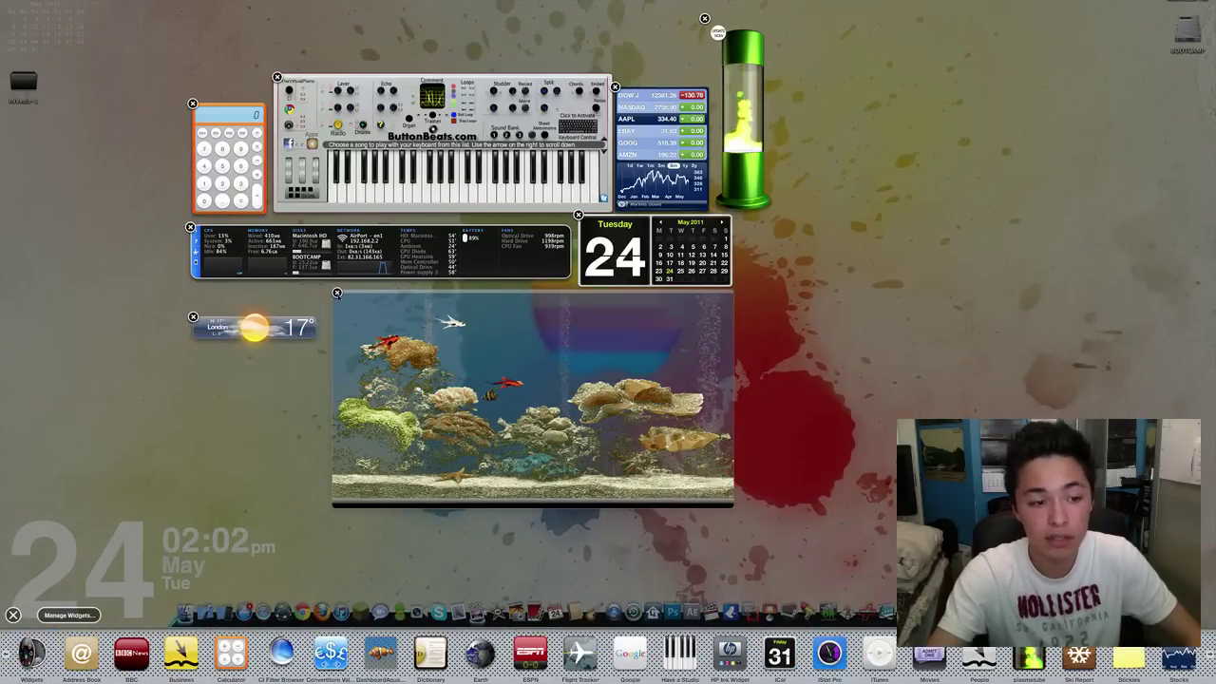
left_click(336, 293)
left_click(579, 215)
left_click(704, 19)
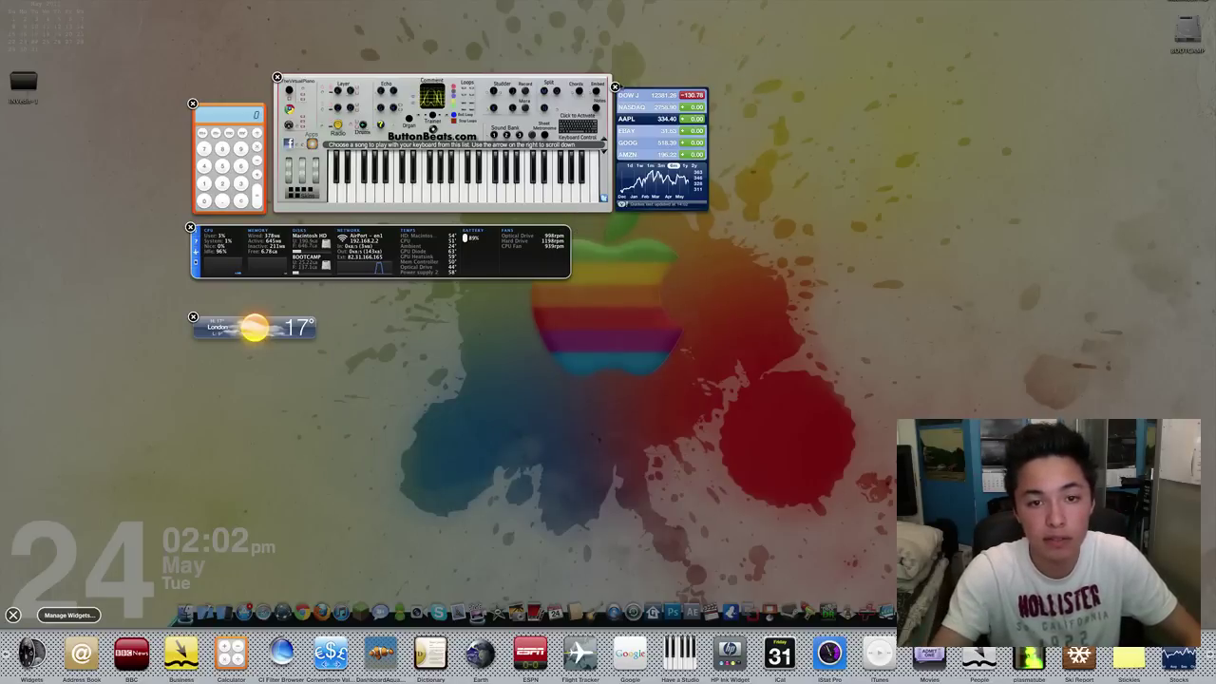
left_click(615, 87)
left_click(276, 76)
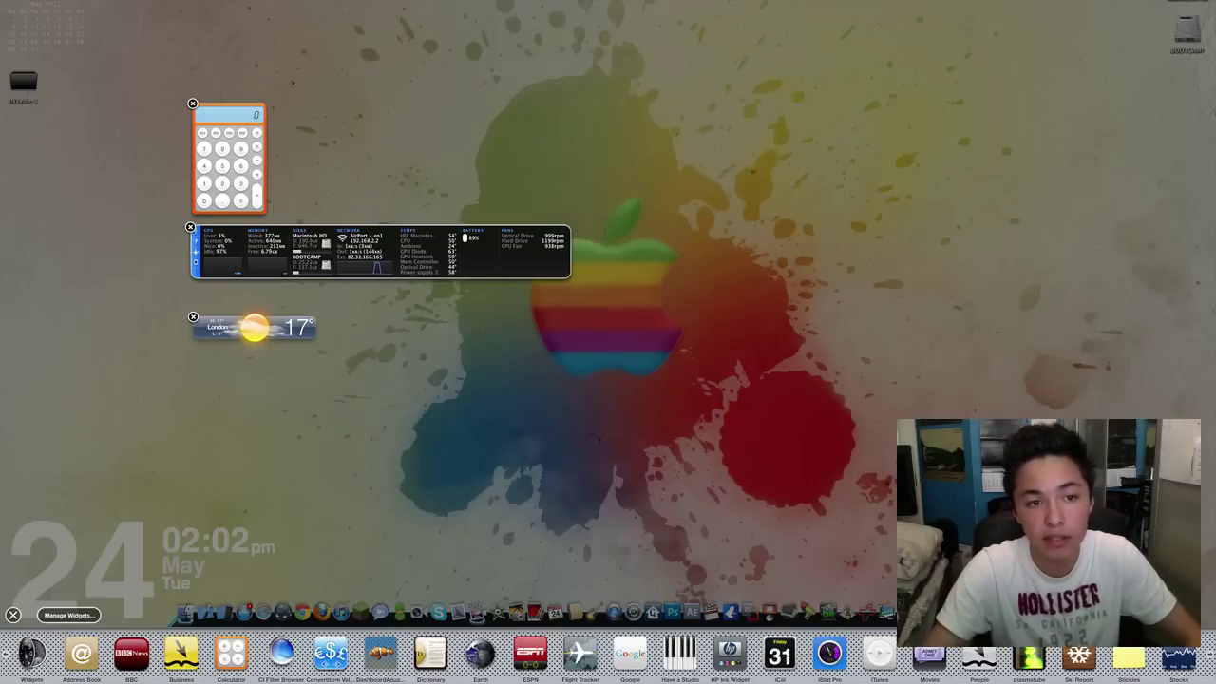
- Leave the Dashboard and return to the desktop
left_click(398, 115)
key("F12")
key("F12")
key("F12")
key("F12")
key("F12")
key("F12")
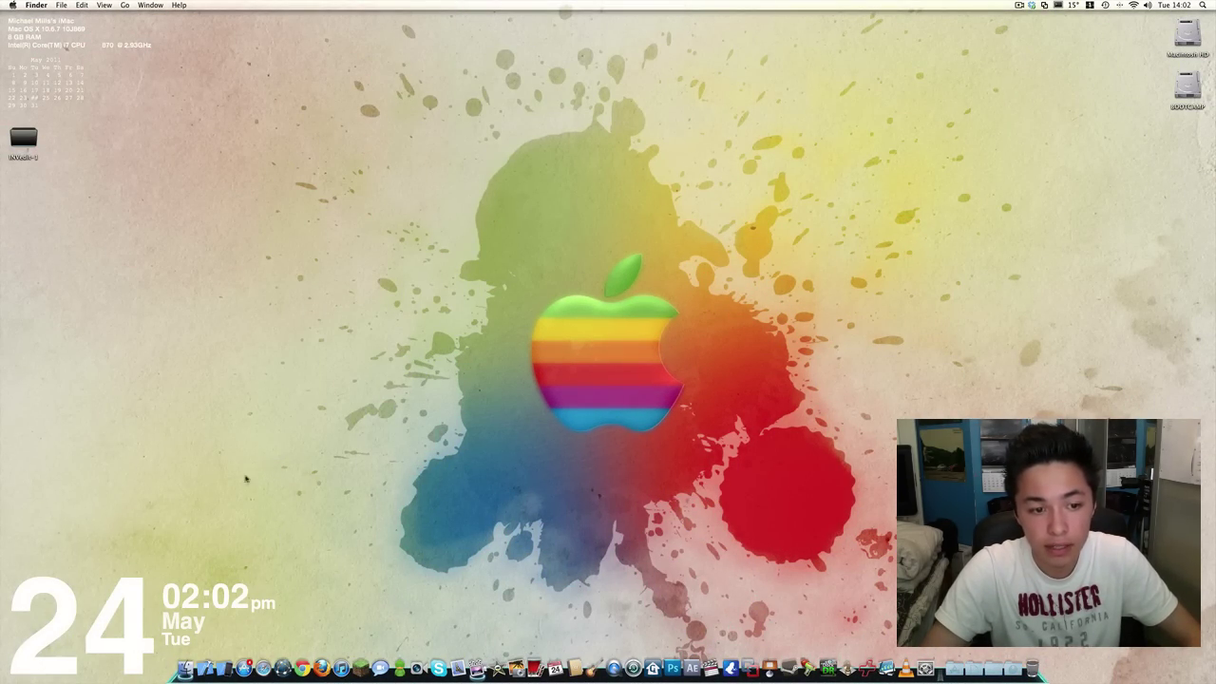
- Disable GeekTool in System Preferences and close the preferences window
left_click_drag(13, 570, 106, 616)
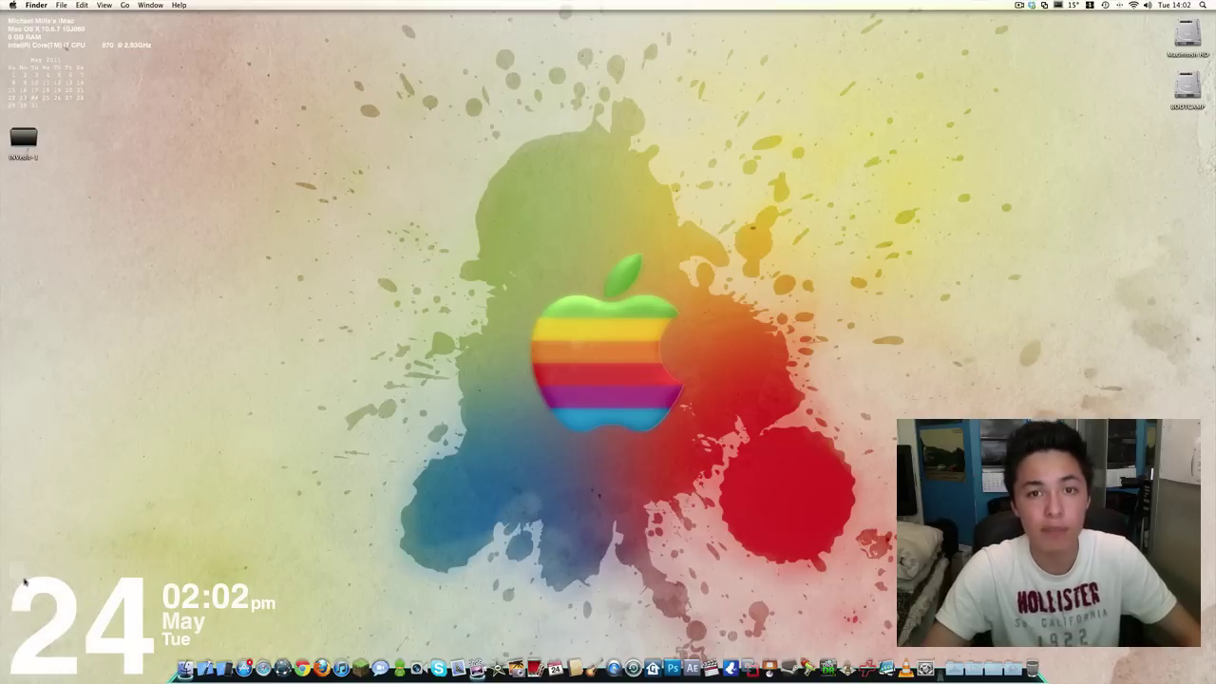
left_click_drag(25, 581, 277, 669)
left_click(924, 668)
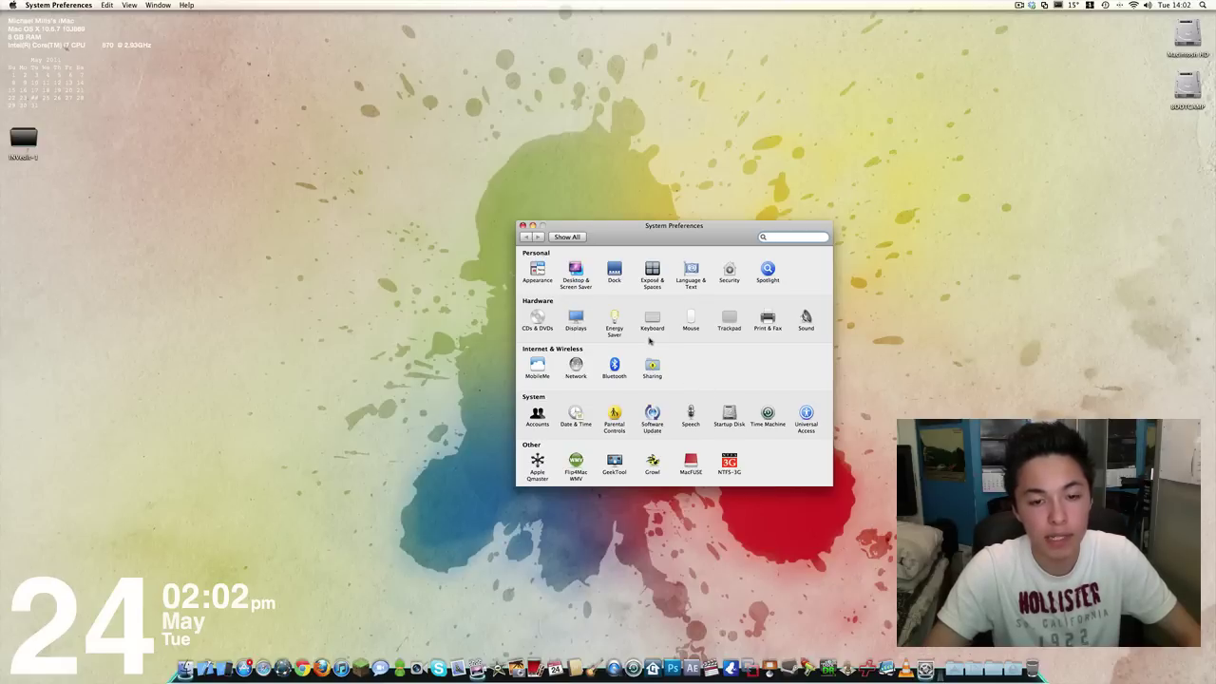
left_click(614, 463)
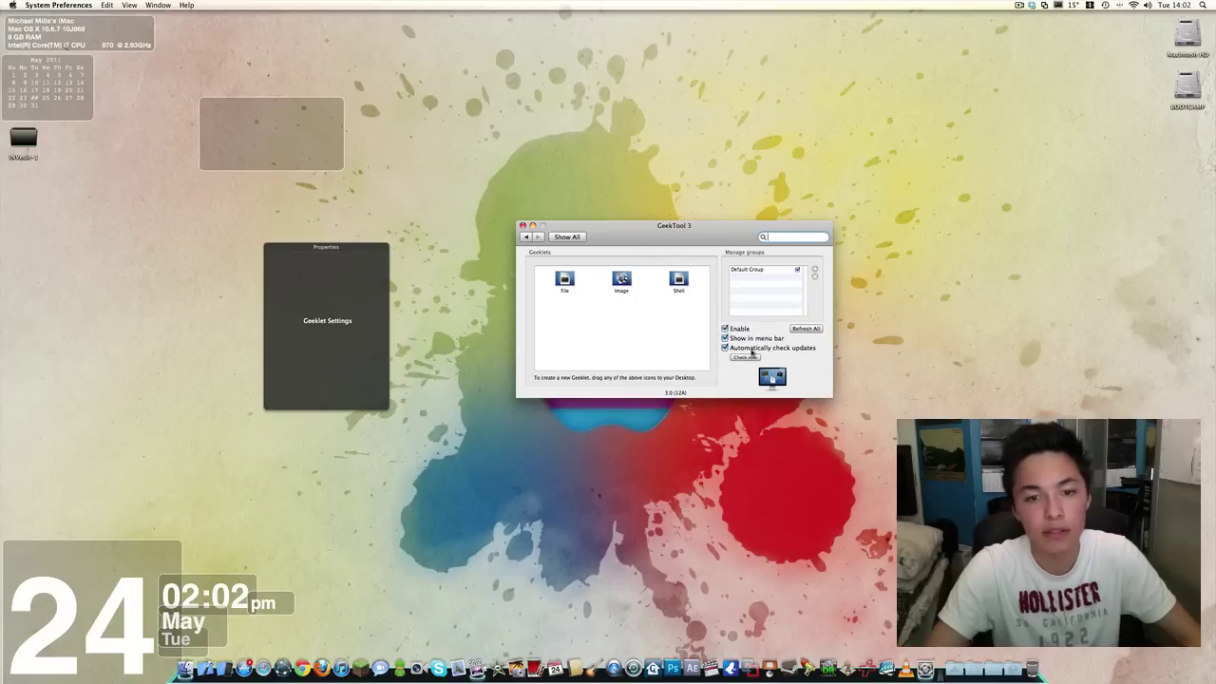
left_click(726, 329)
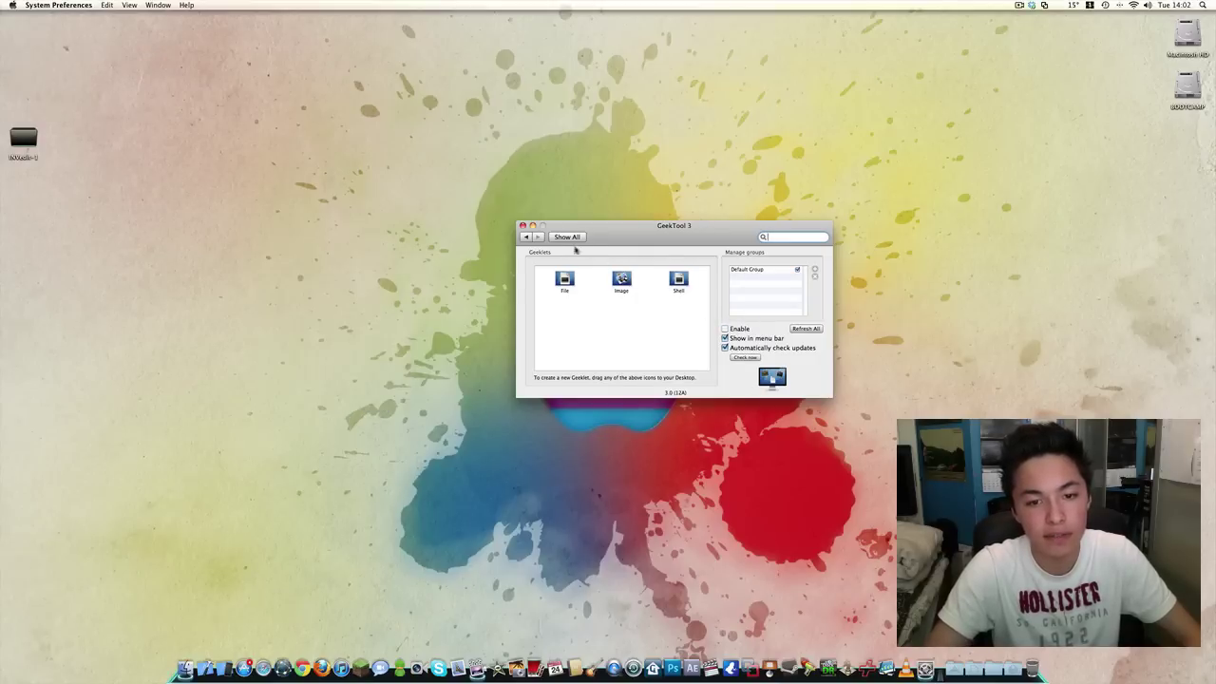
left_click(522, 226)
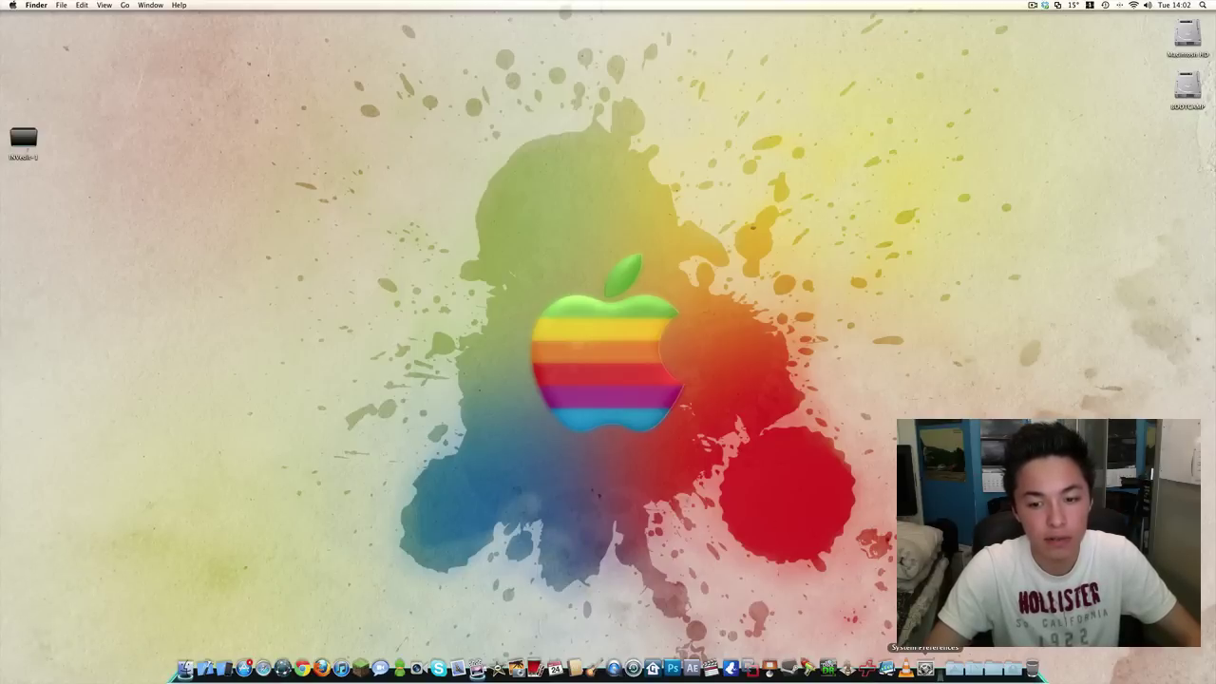
- Review the Startup Disk settings for Mac OS X 10.6.7 on Macintosh HD, cancelling the restart request before closing them
left_click(925, 668)
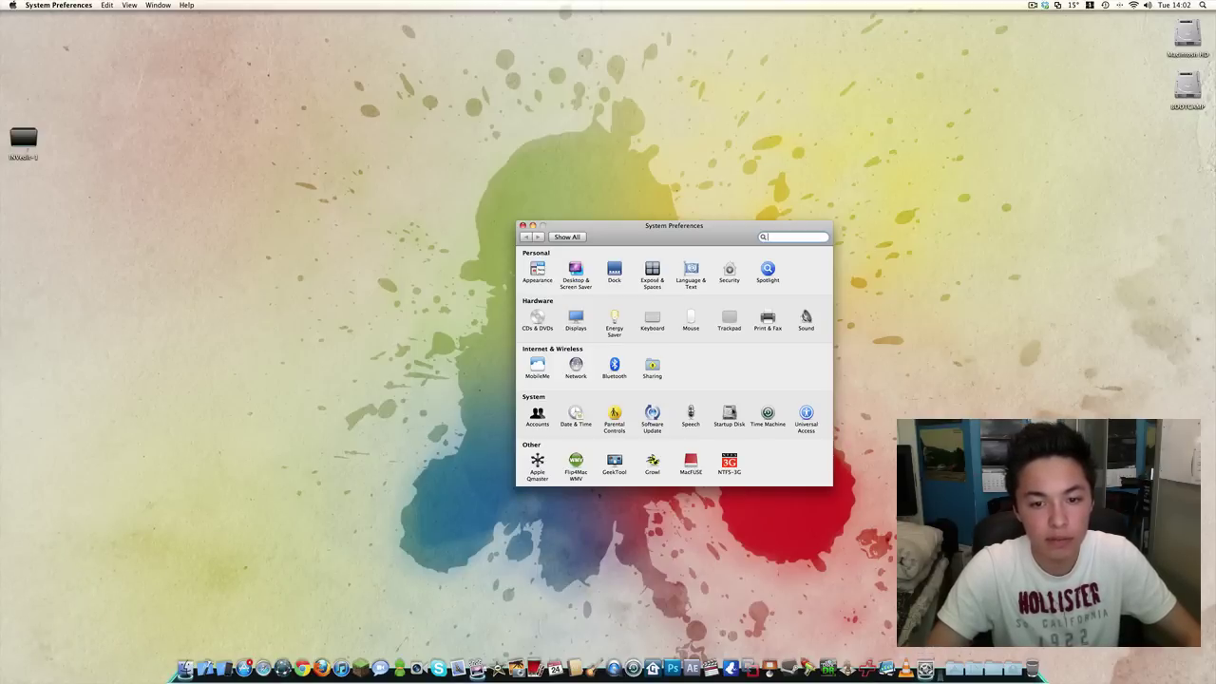
left_click(728, 414)
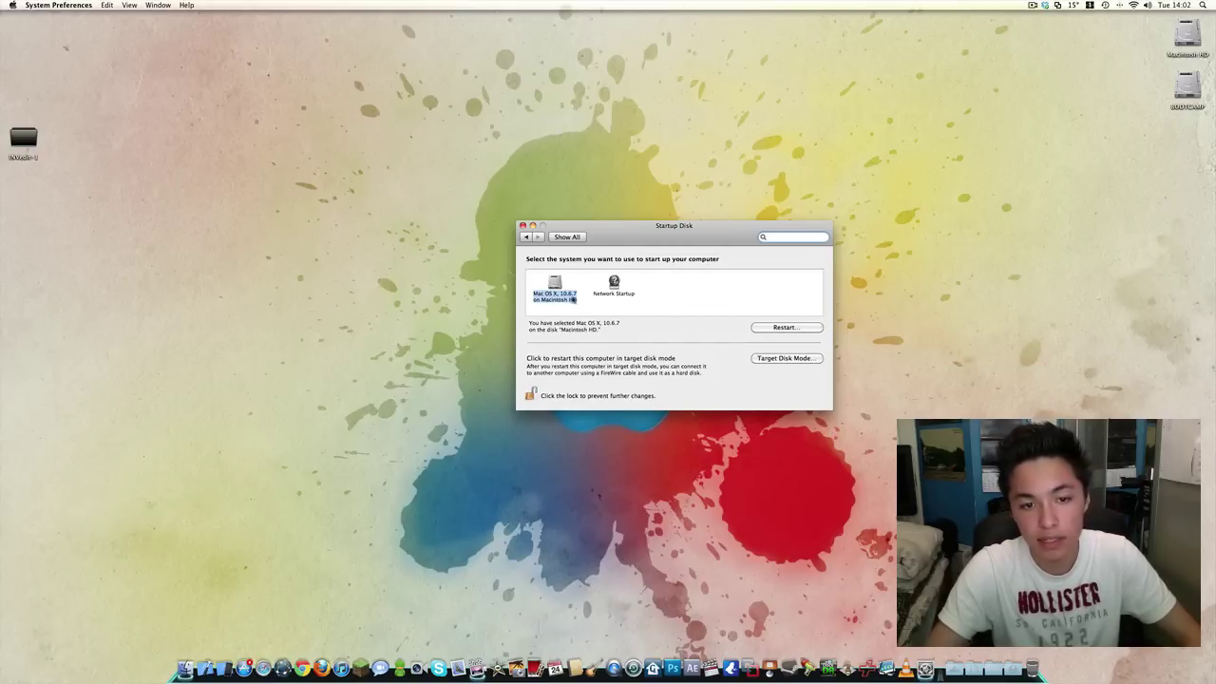
left_click(776, 327)
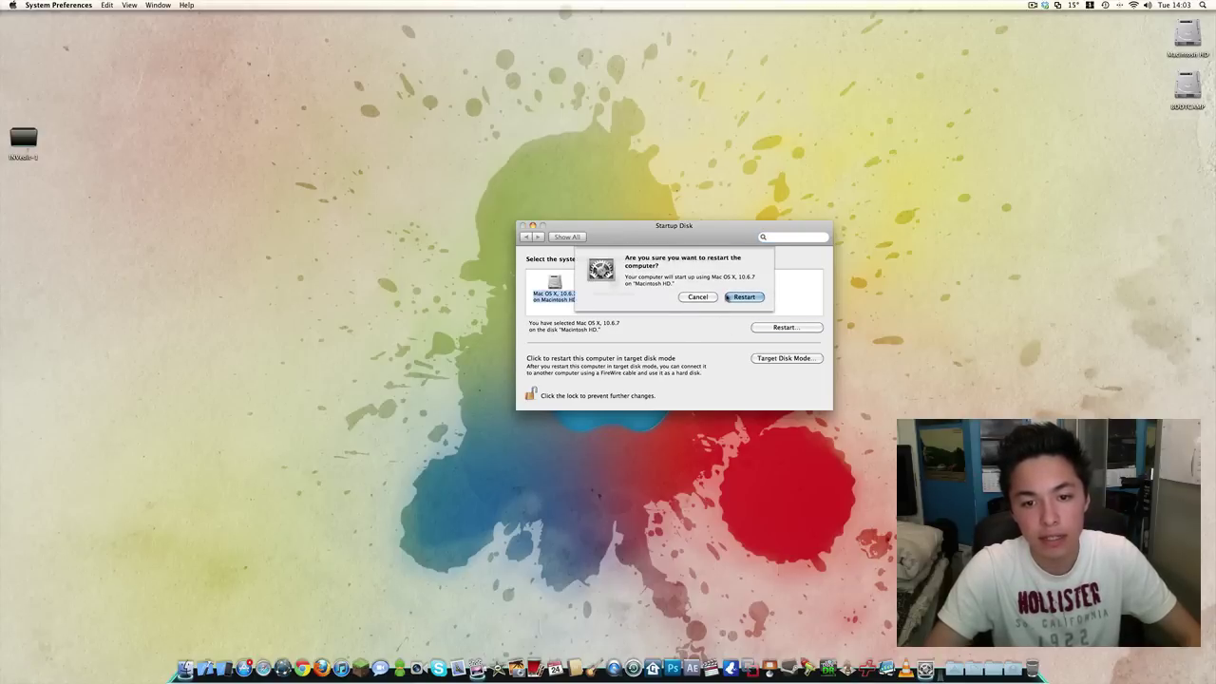
left_click(686, 299)
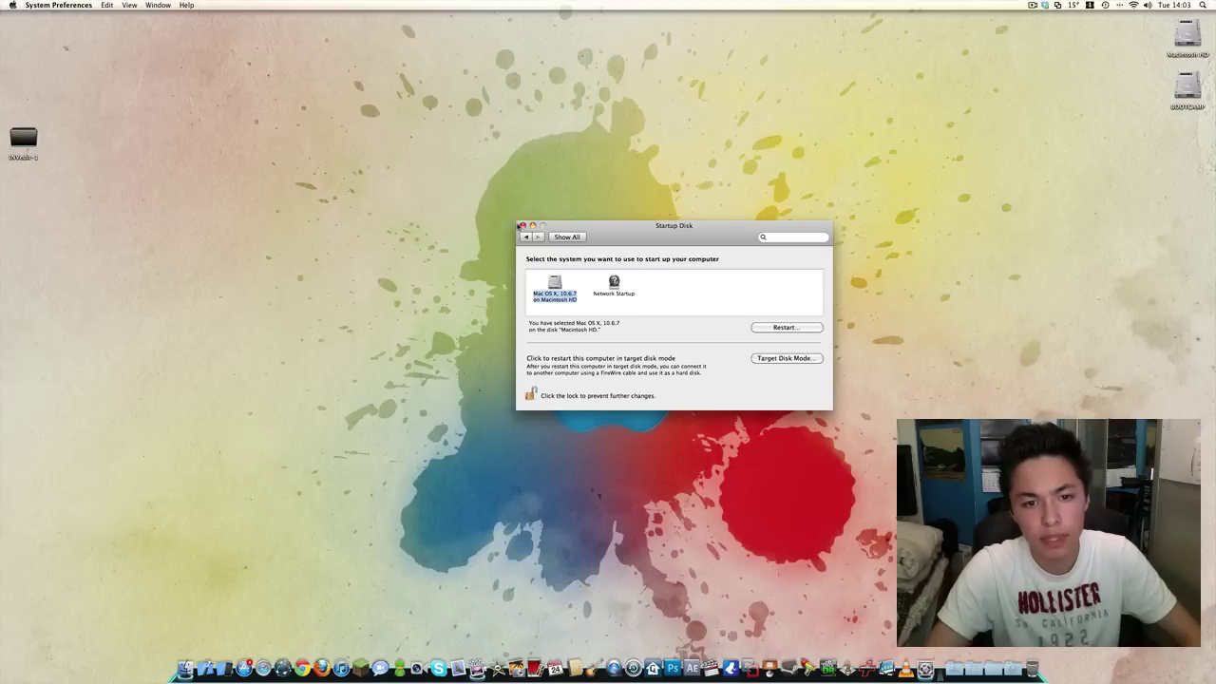
left_click(523, 226)
left_click_drag(539, 251, 701, 361)
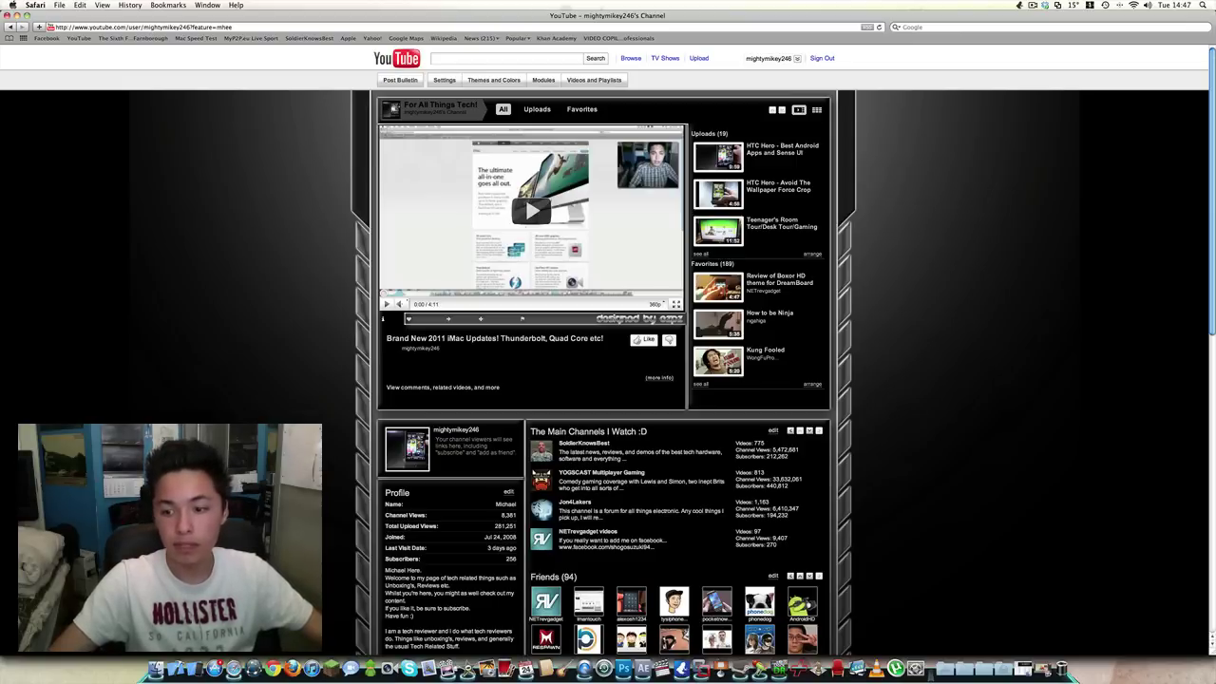
- Examine all open windows in an overview and look at the desktop behind them
key("F3")
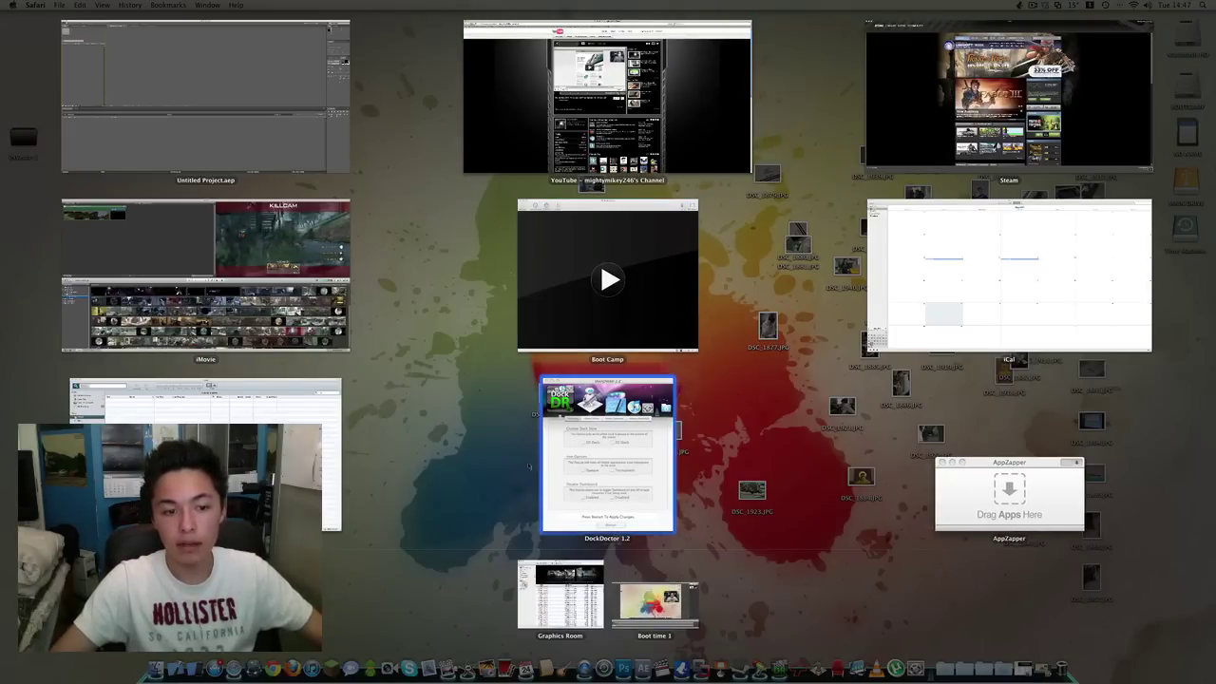
key("F3")
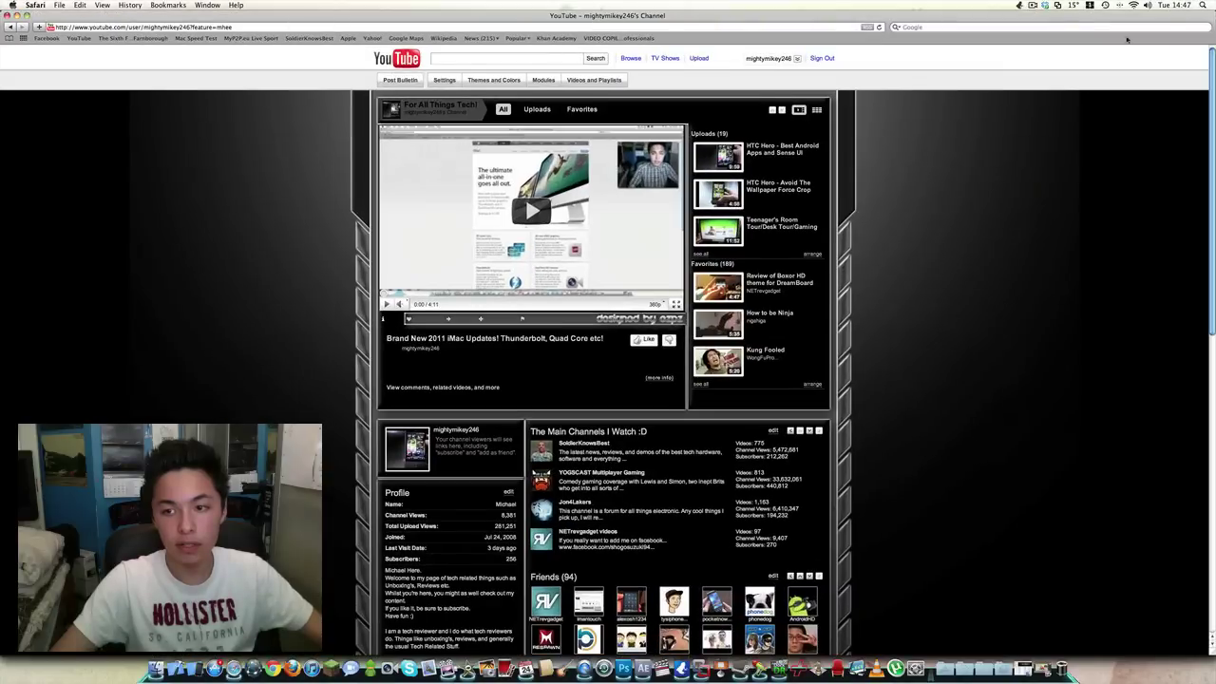
mouse_move(1211, 5)
key("F11")
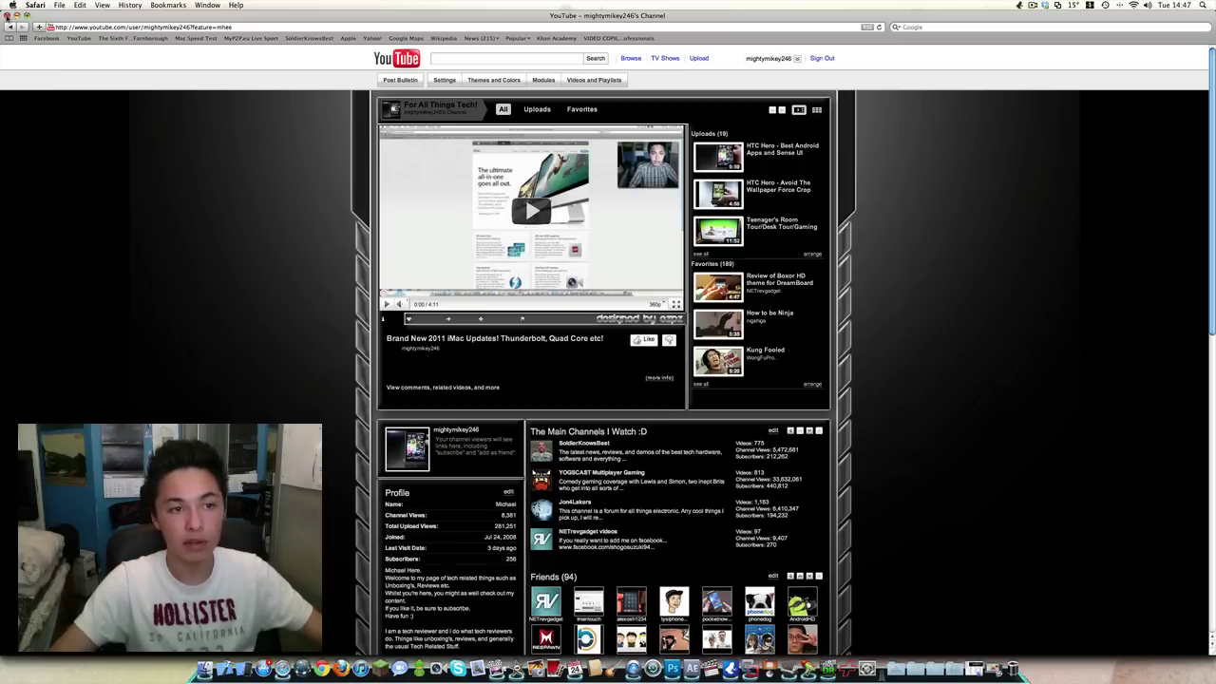
- Close the Safari, DockDoctor, AppZapper, Steam, Boot Camp and Vuze windows
left_click(7, 16)
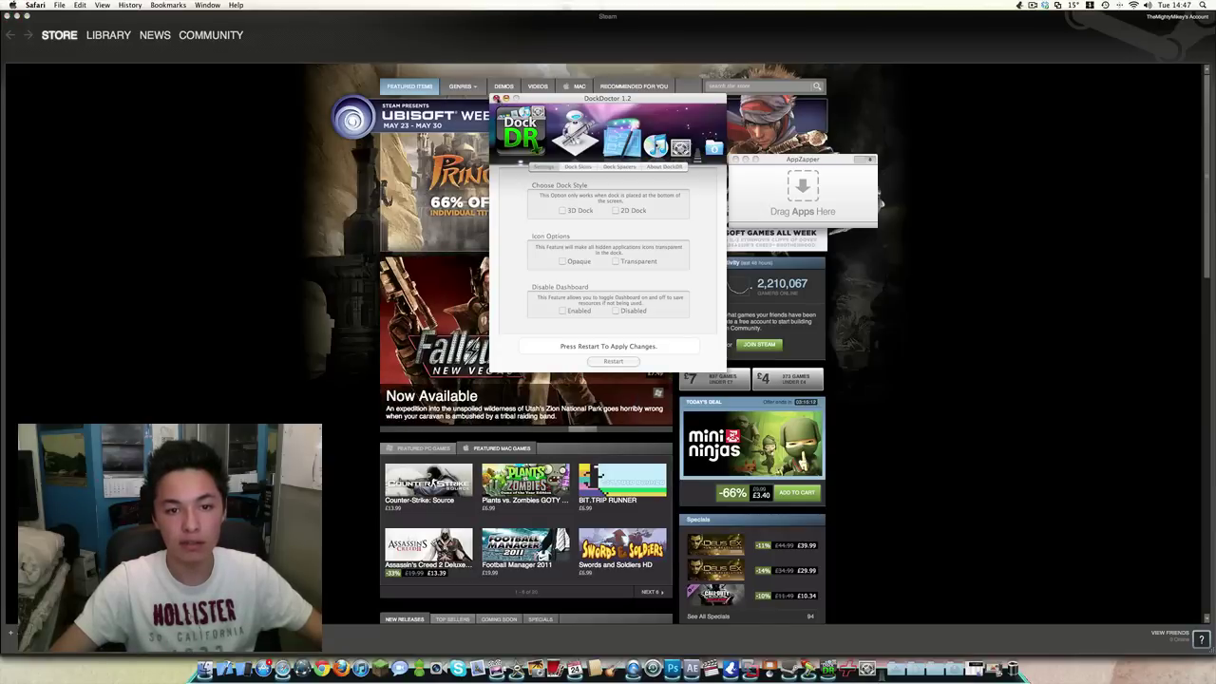
key("super+q")
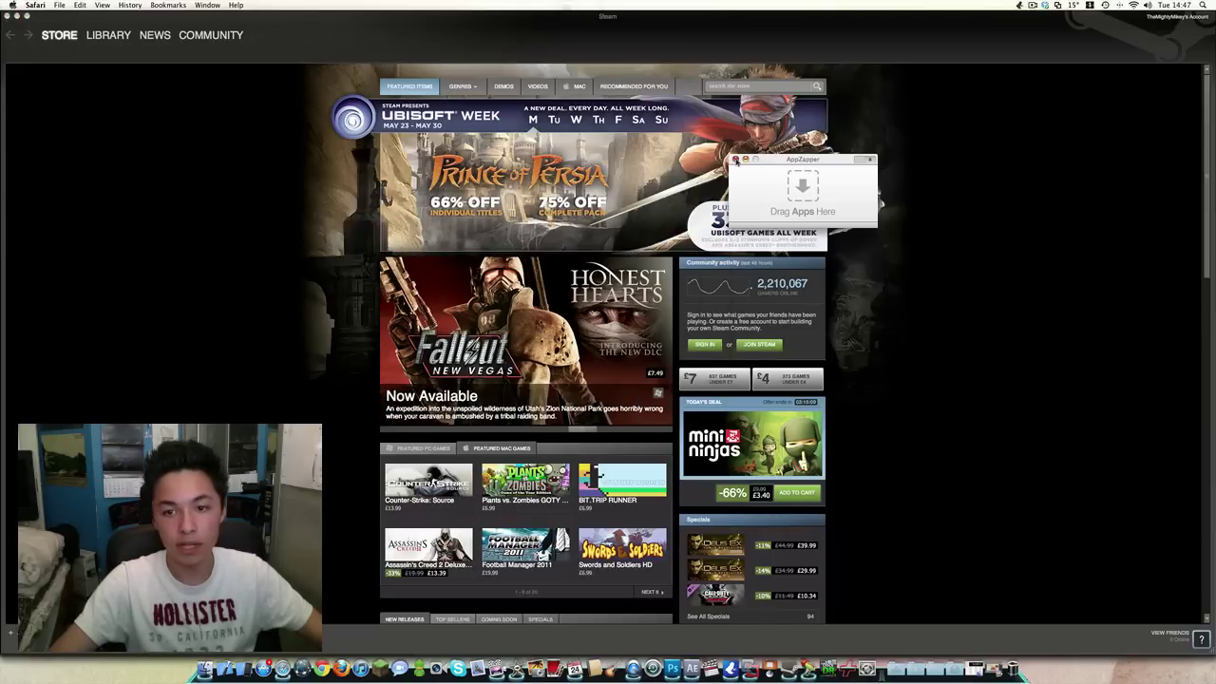
left_click(735, 160)
left_click(9, 16)
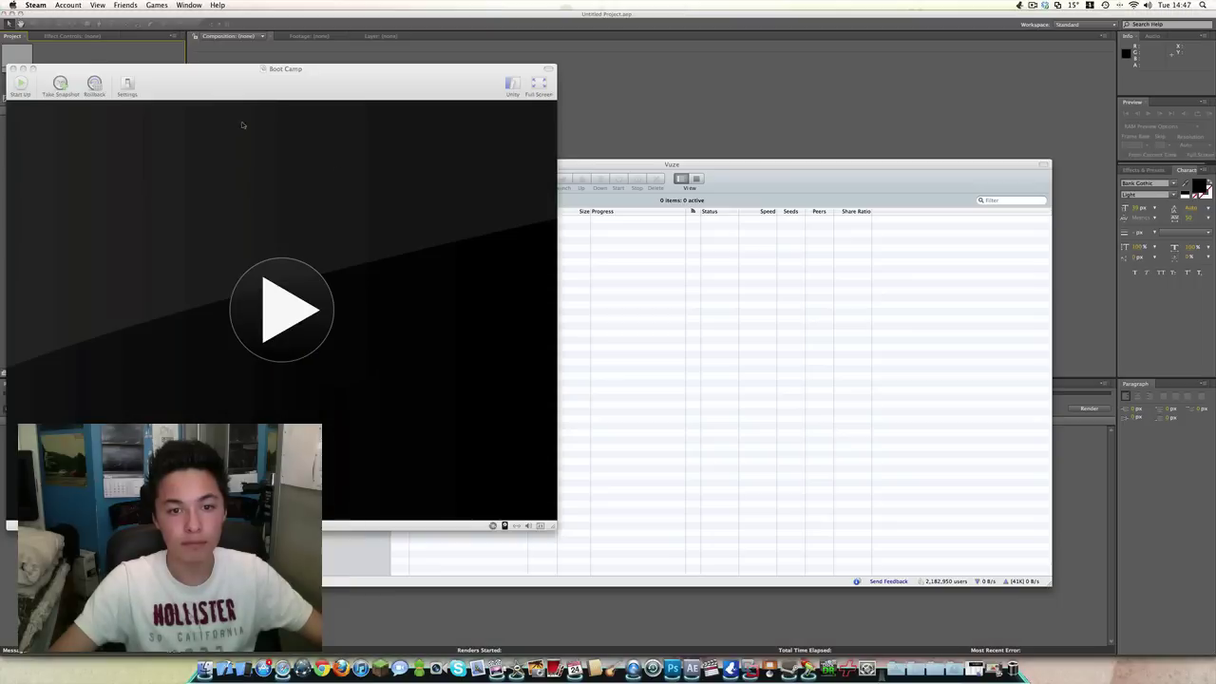
left_click(14, 68)
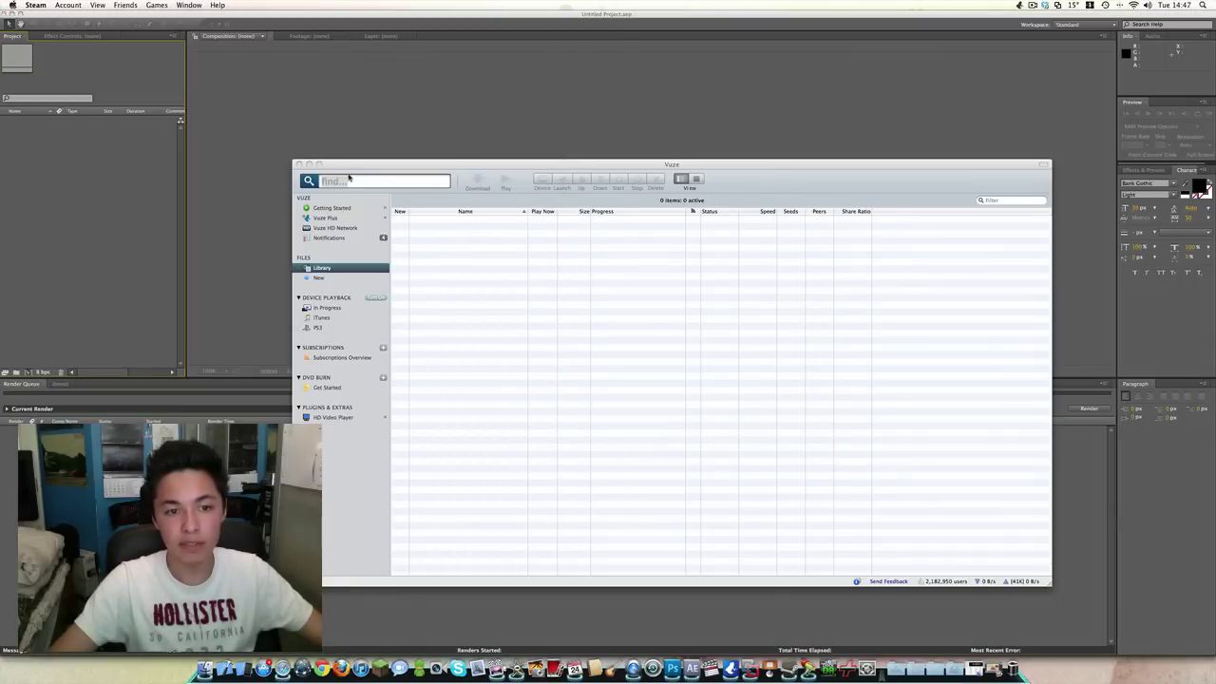
left_click(297, 164)
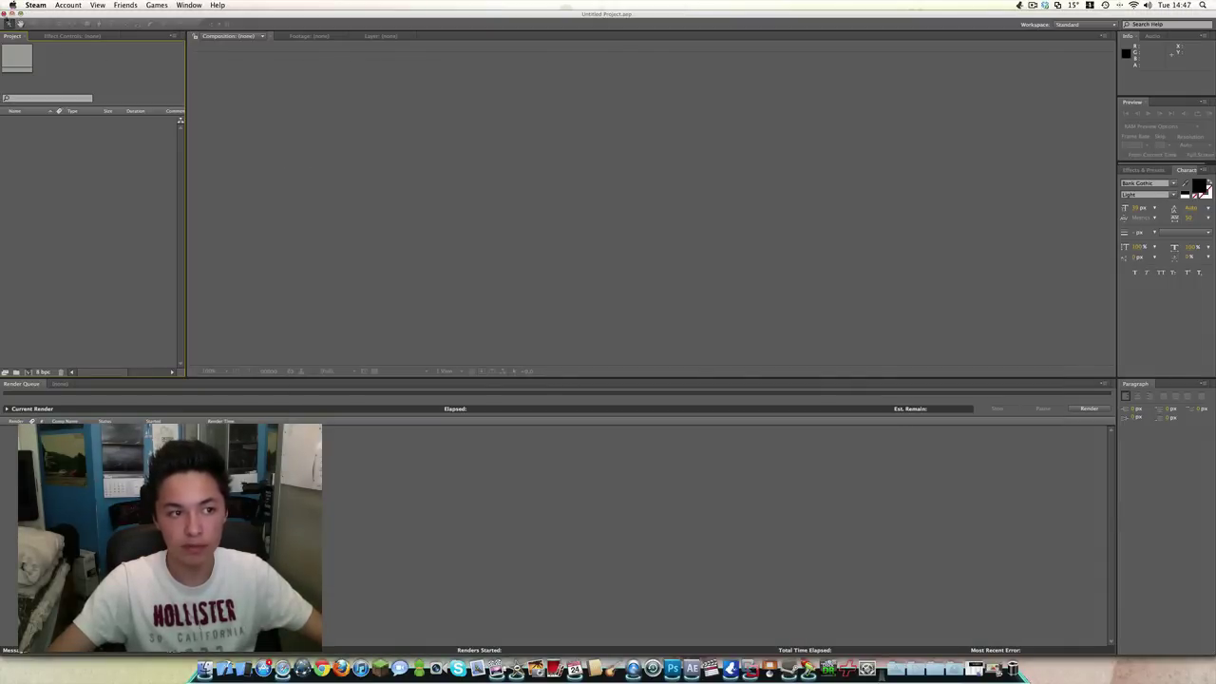
- Close the After Effects, iMovie and iCal windows and the reappeared Steam window
left_click(6, 12)
left_click(9, 16)
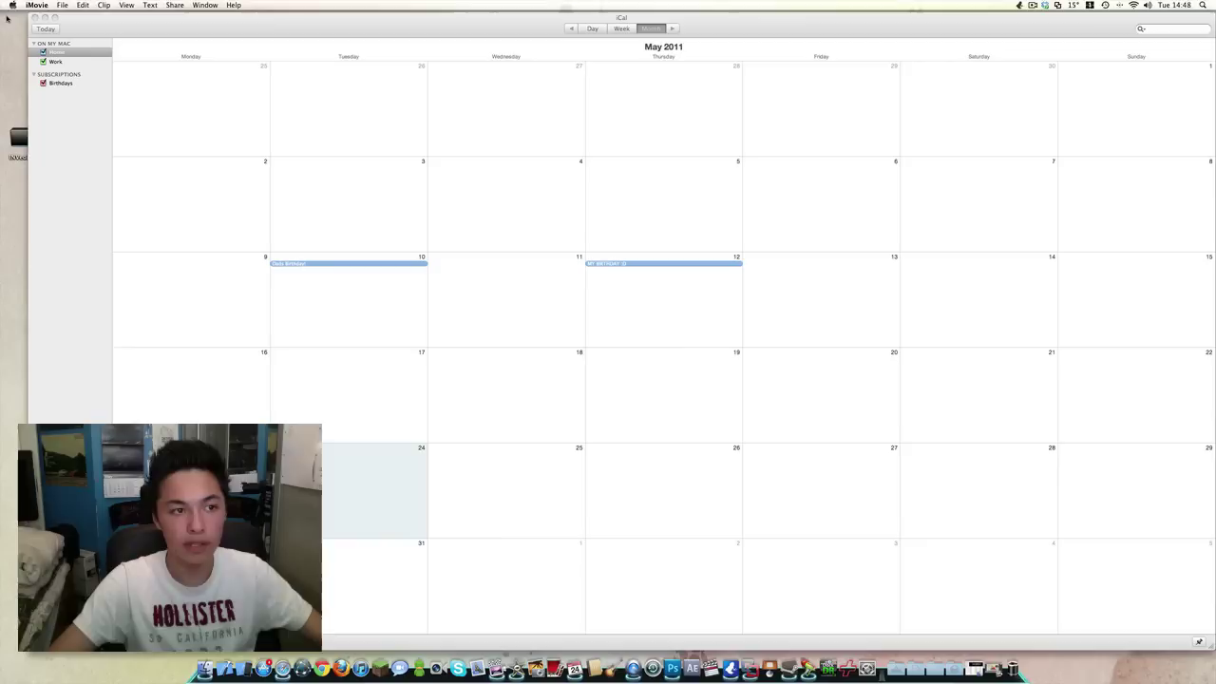
left_click(34, 19)
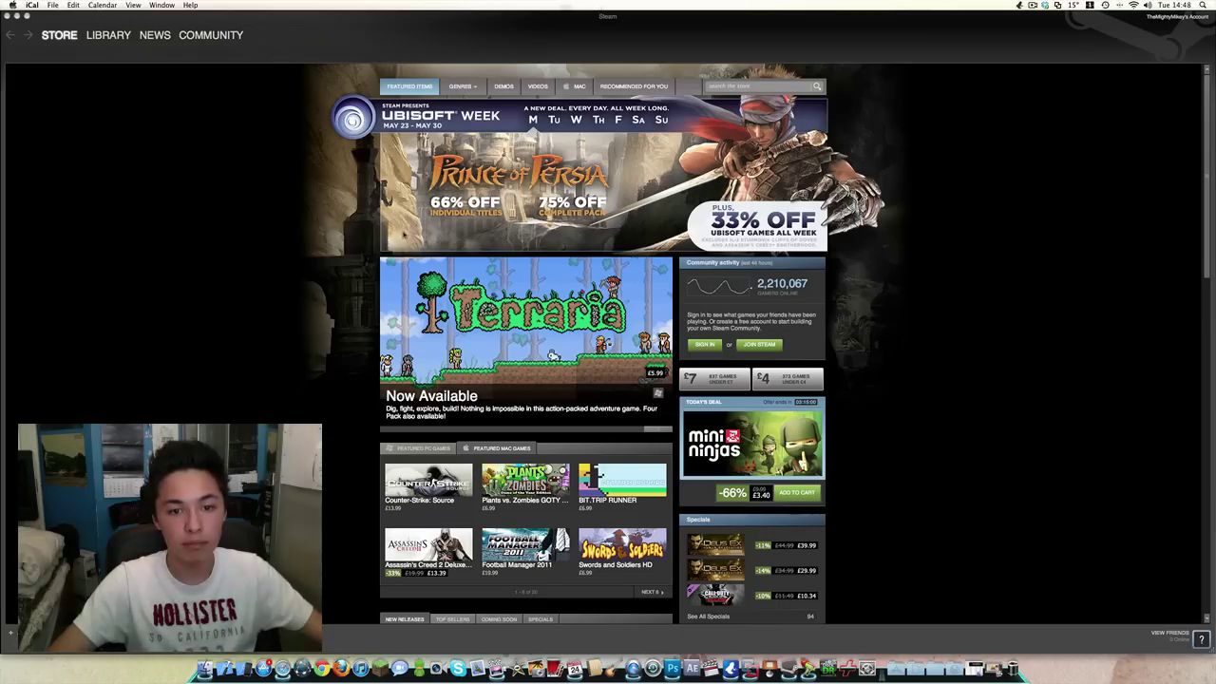
left_click(8, 16)
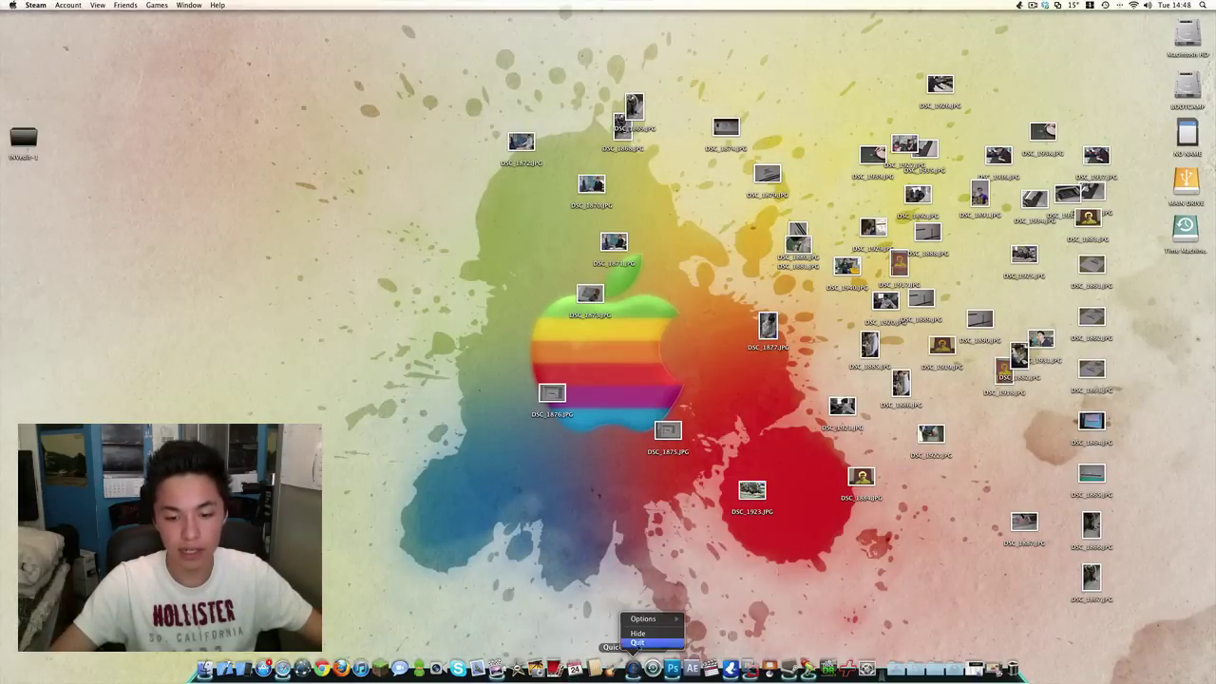
- Quit QuickTime, Photoshop and the virtual machine application that are still running
left_click(652, 668)
right_click(671, 669)
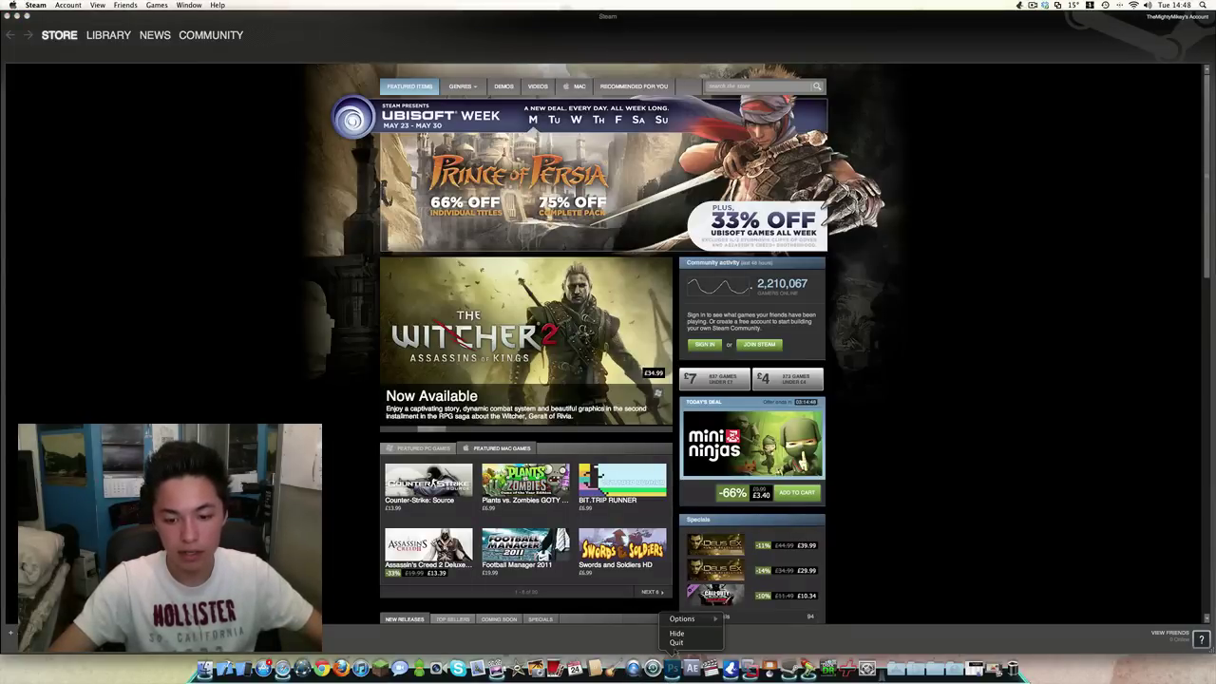
left_click(676, 643)
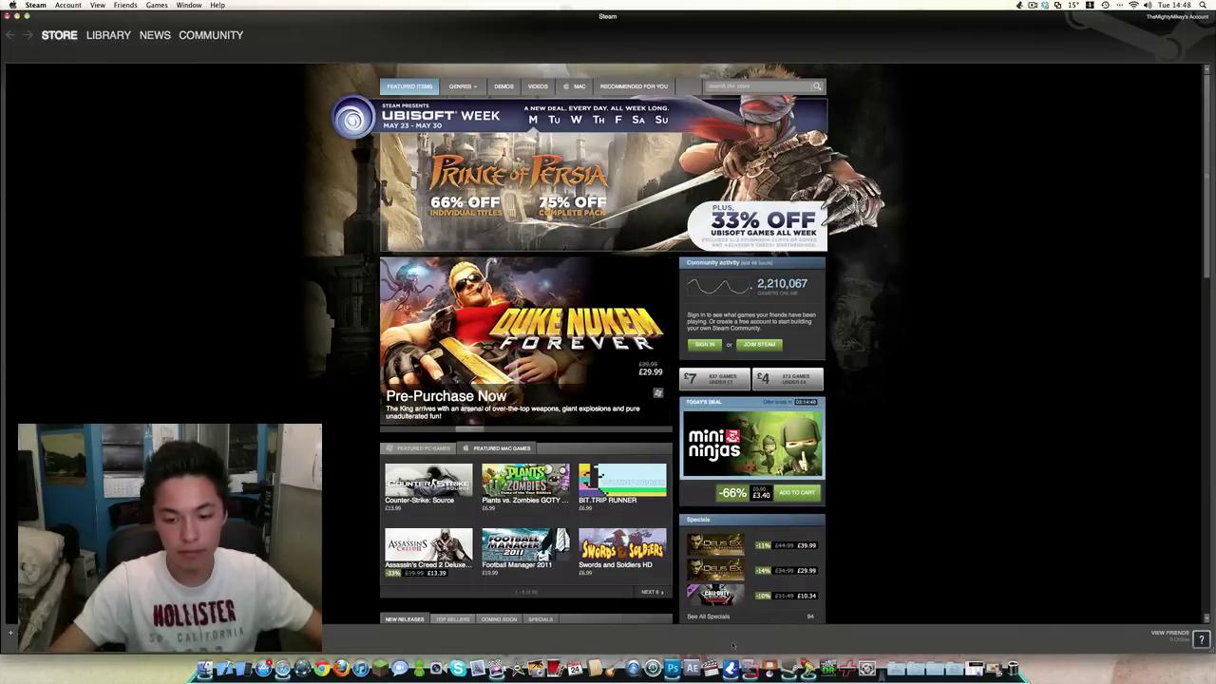
right_click(750, 670)
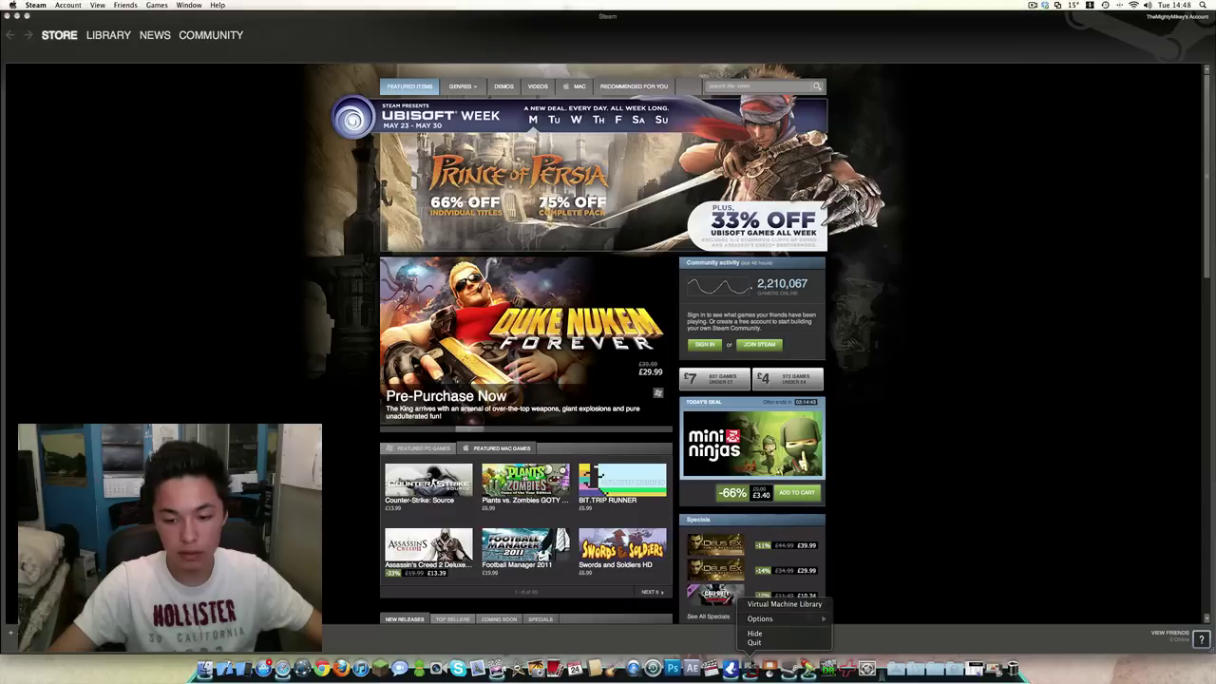
left_click(754, 643)
- Quit Steam and the running application beside it in the Dock
right_click(810, 670)
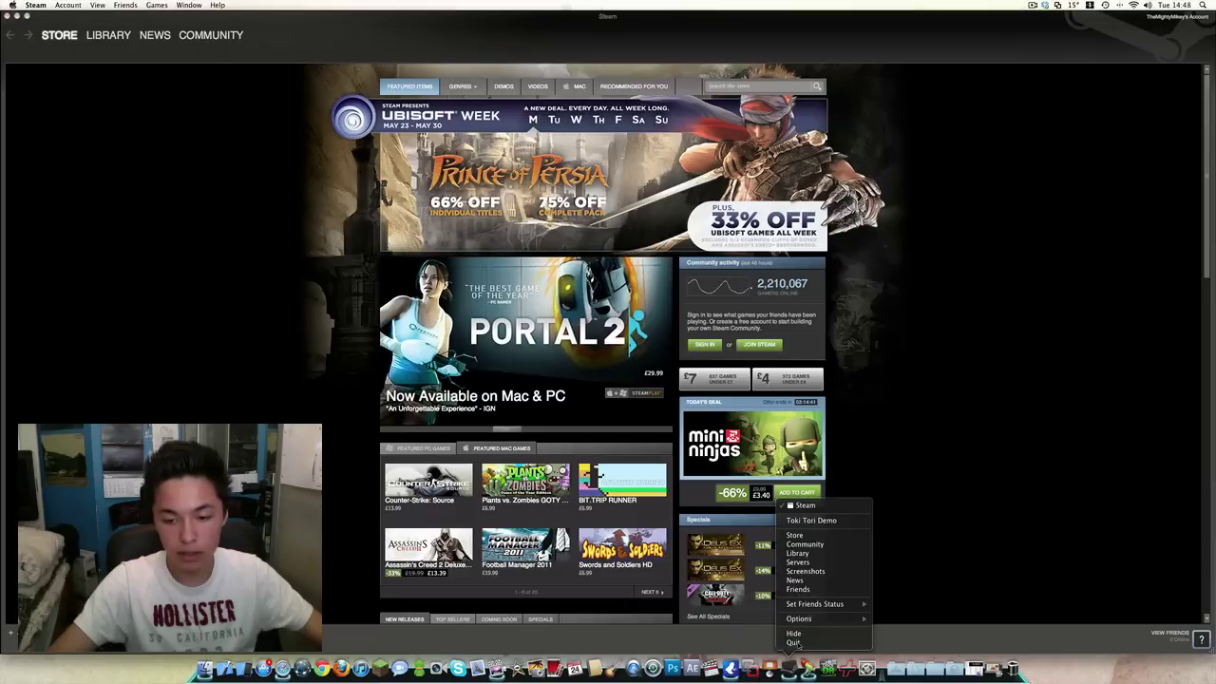
left_click(814, 642)
left_click(813, 642)
right_click(809, 669)
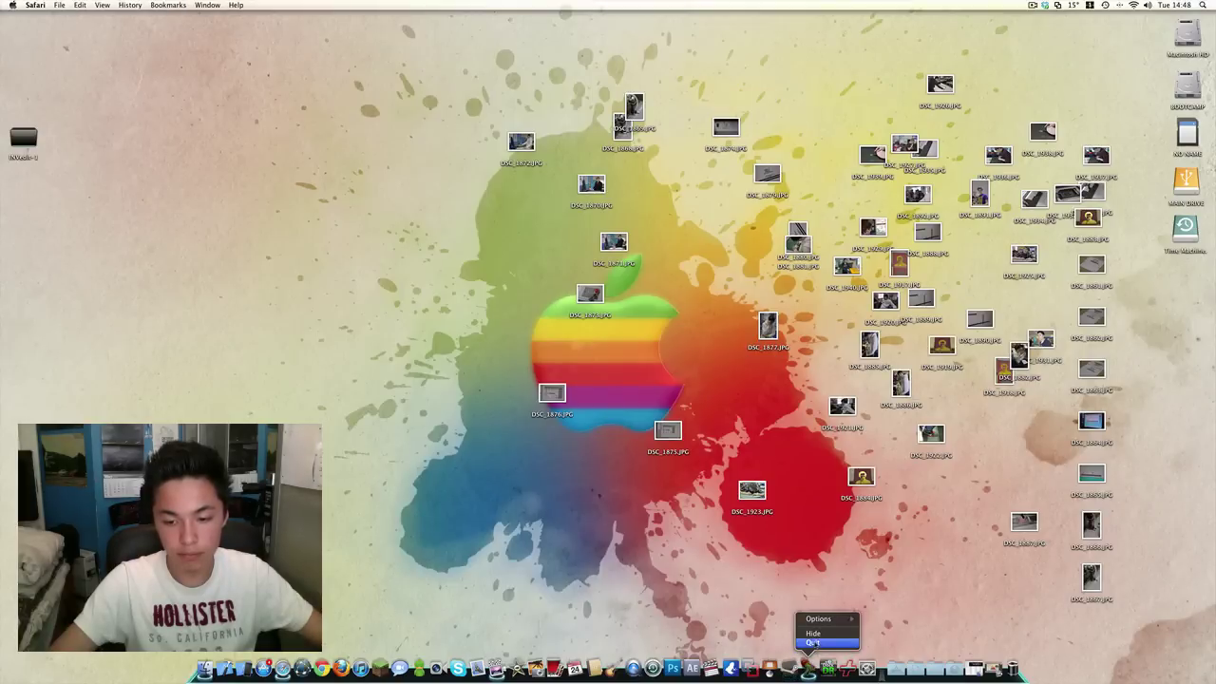
left_click(813, 642)
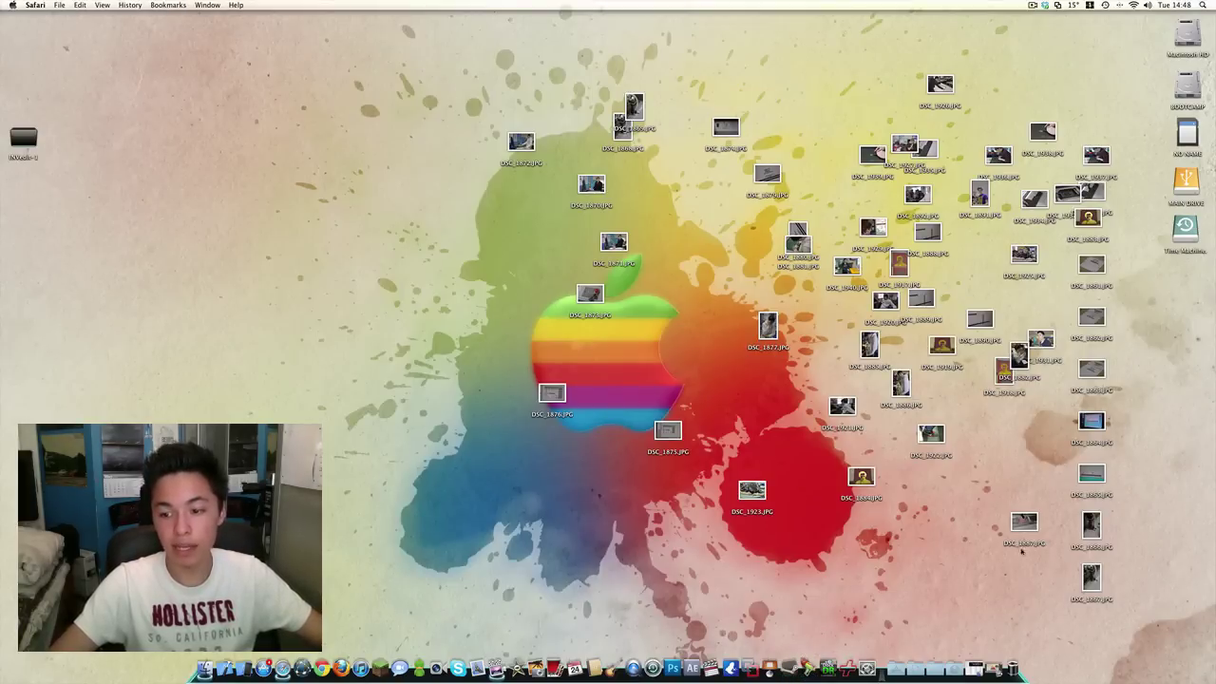
- Clear the DSC photos off the desktop and close the Graphics Room folder window
left_click(982, 667)
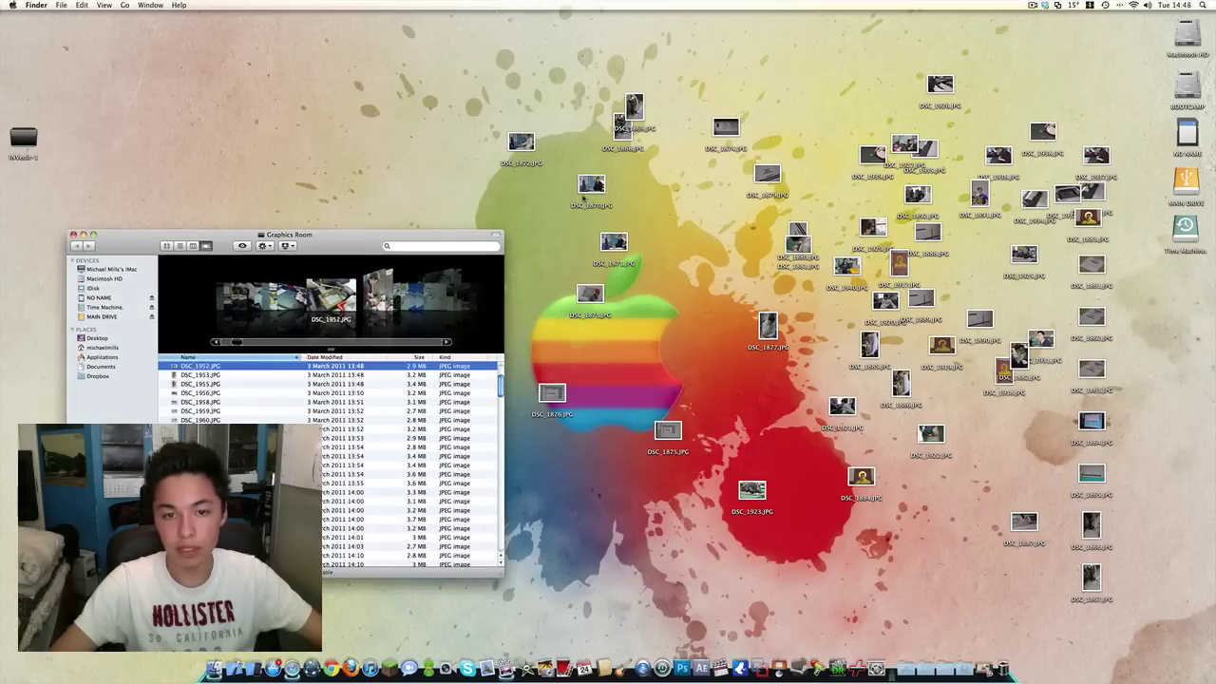
left_click_drag(485, 43, 475, 532)
key("super+w")
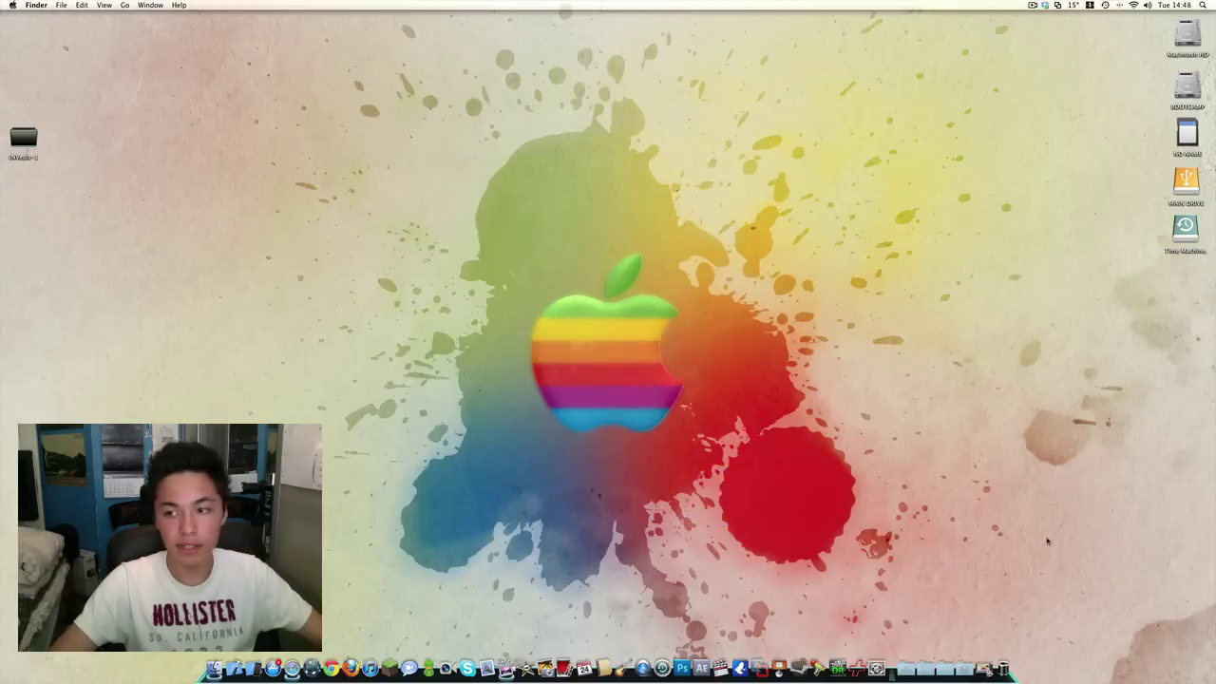
- Look over the folder list that contains Final Cut Pro Documents, ScreenFlow and iMac Wallpapers, and close it
left_click(925, 669)
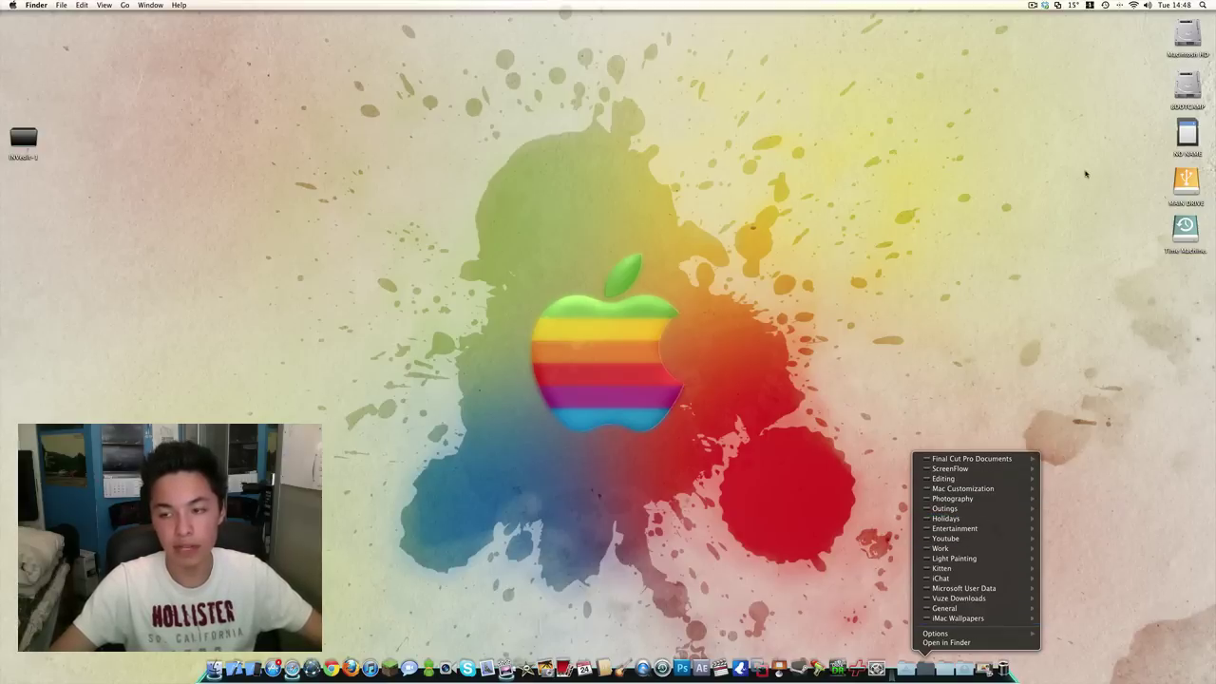
left_click(1110, 170)
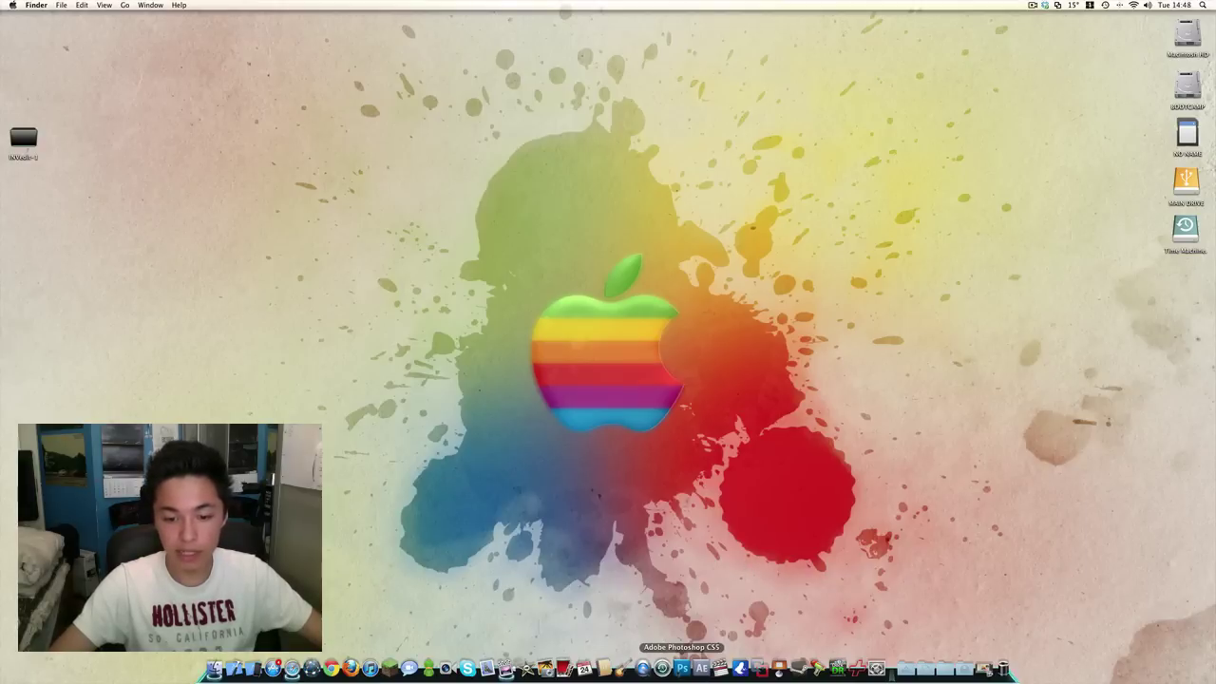
- Browse the Desktop folder's Time Machine backups back to Friday, 13 May 2011 23:00 and exit without restoring
left_click(662, 667)
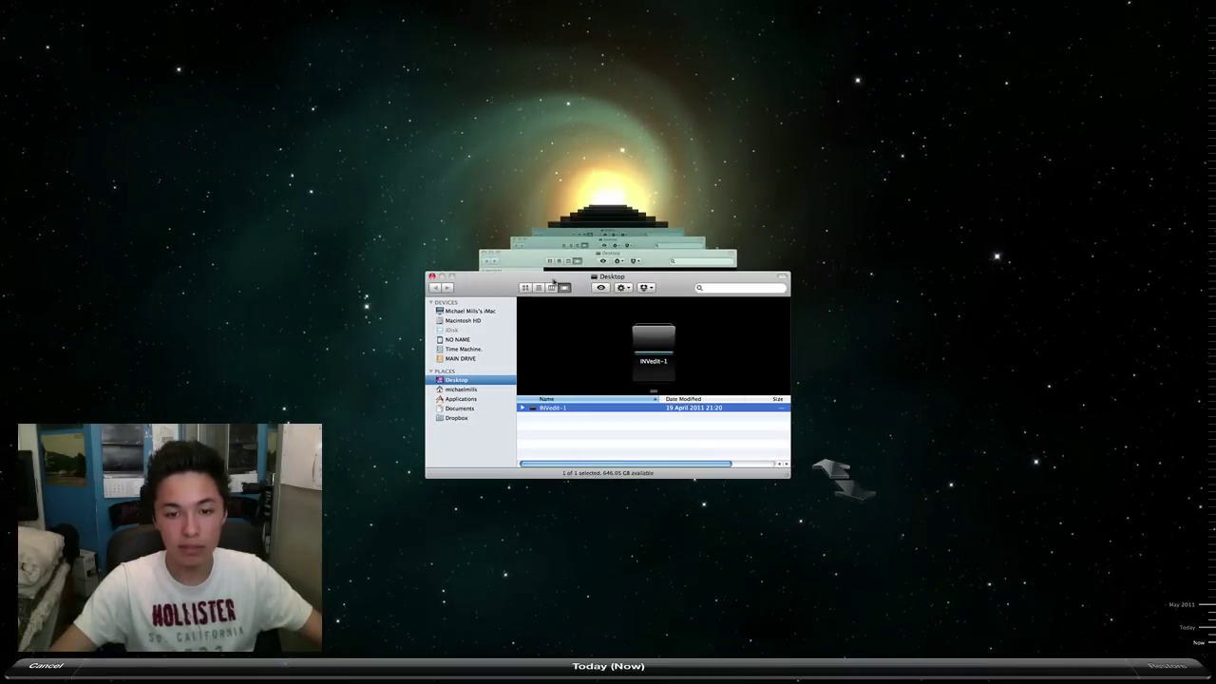
left_click(546, 262)
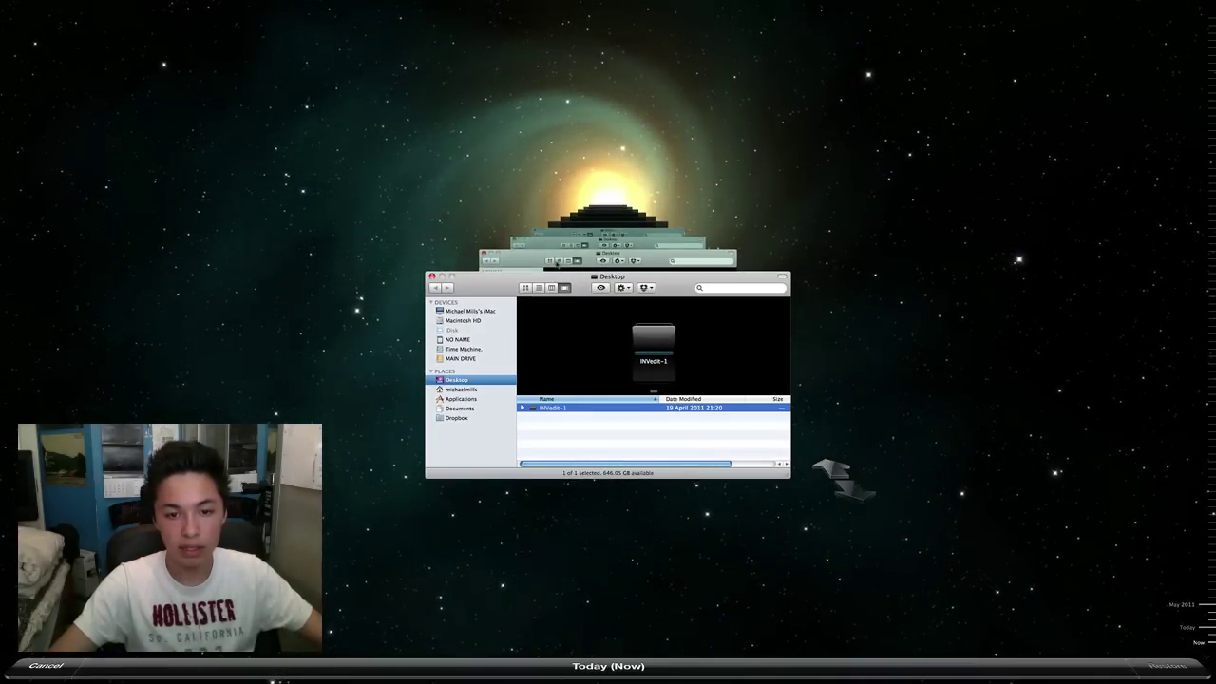
left_click(546, 261)
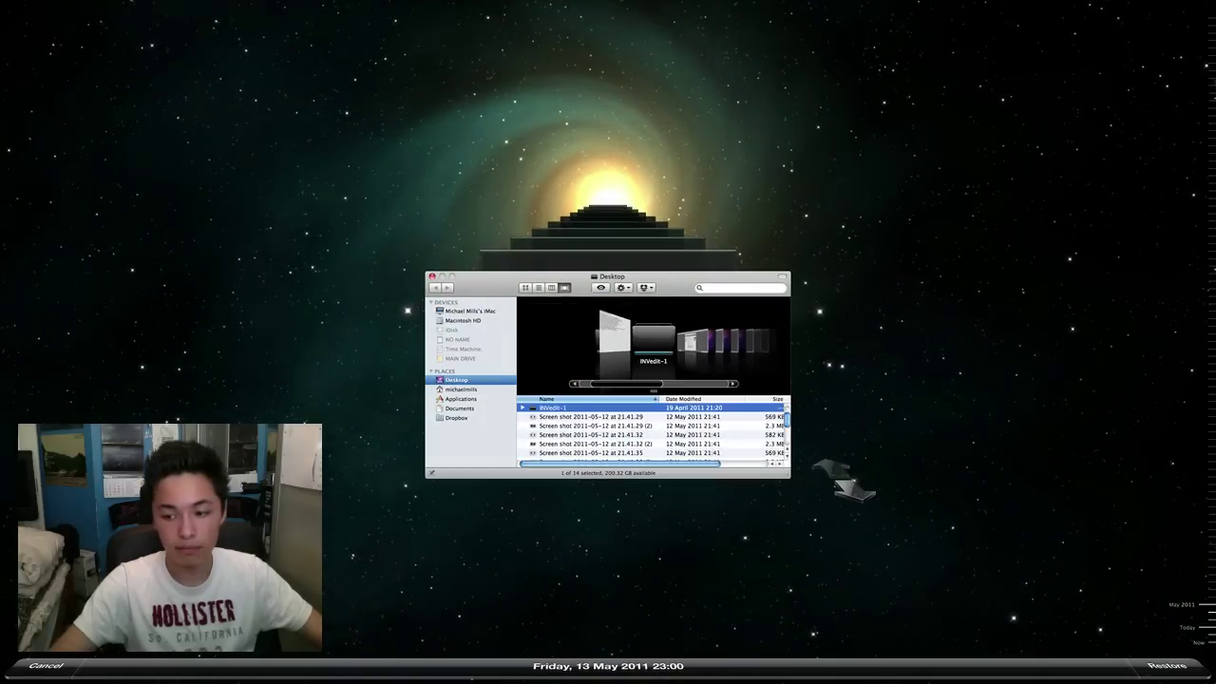
key("Escape")
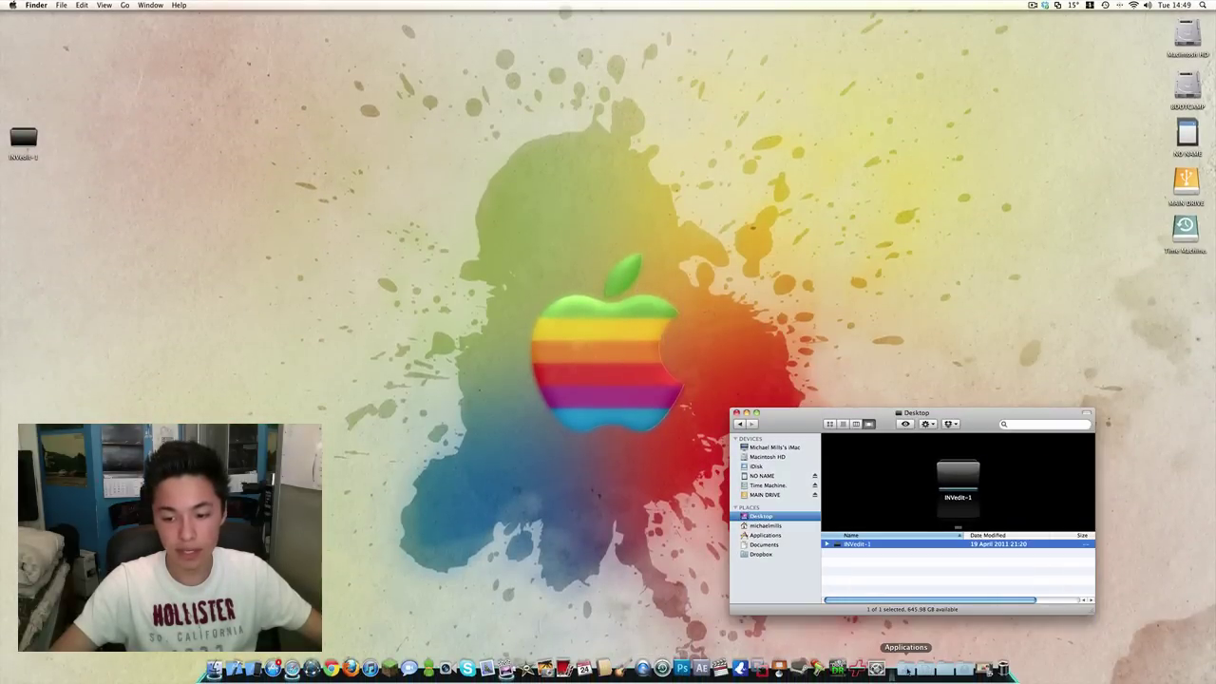
- Look over the list of installed applications and close the remaining Desktop folder window
left_click(907, 668)
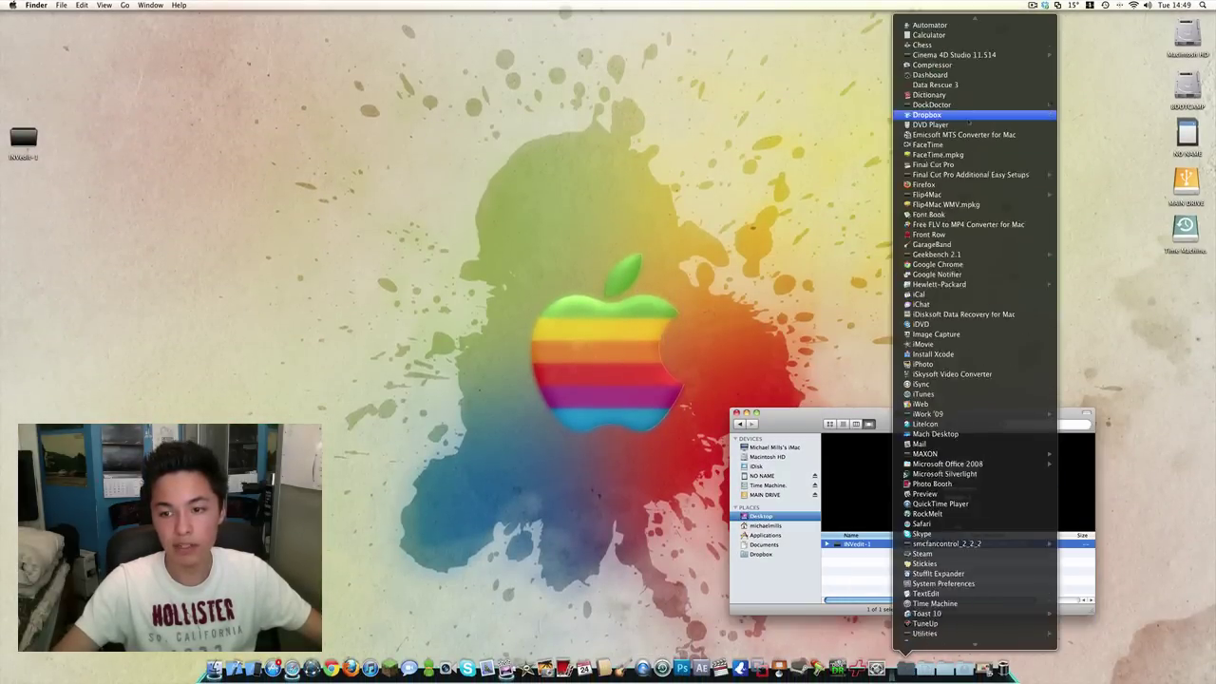
left_click(836, 413)
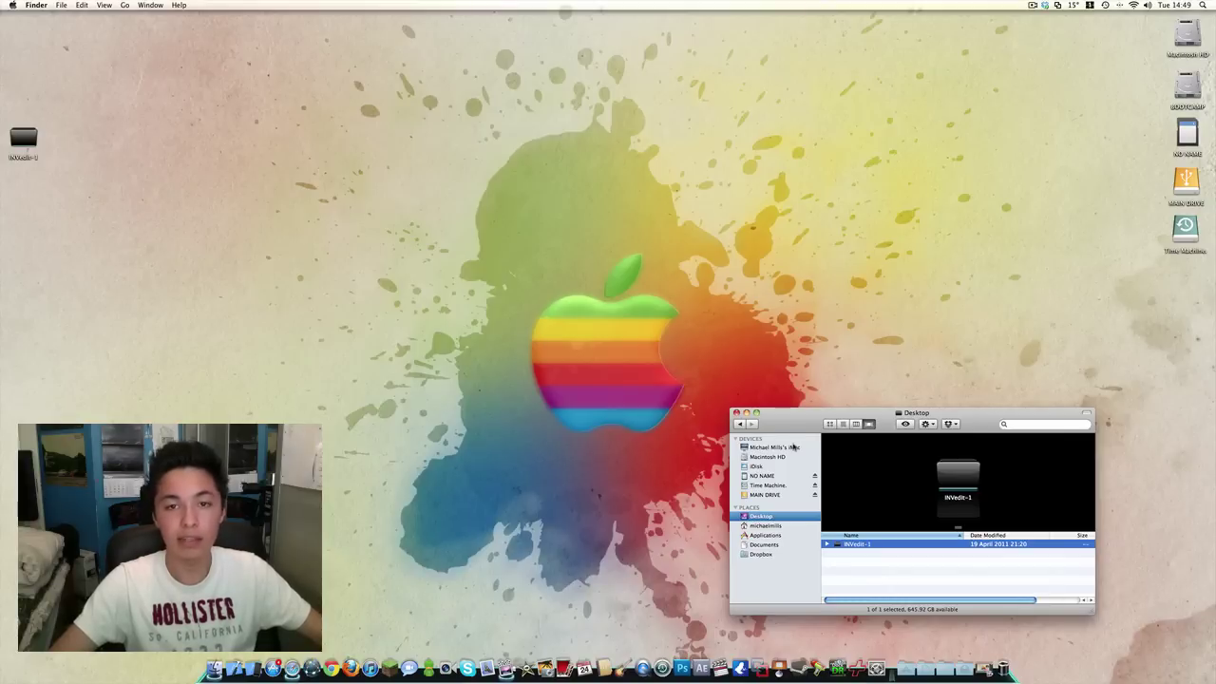
left_click(736, 413)
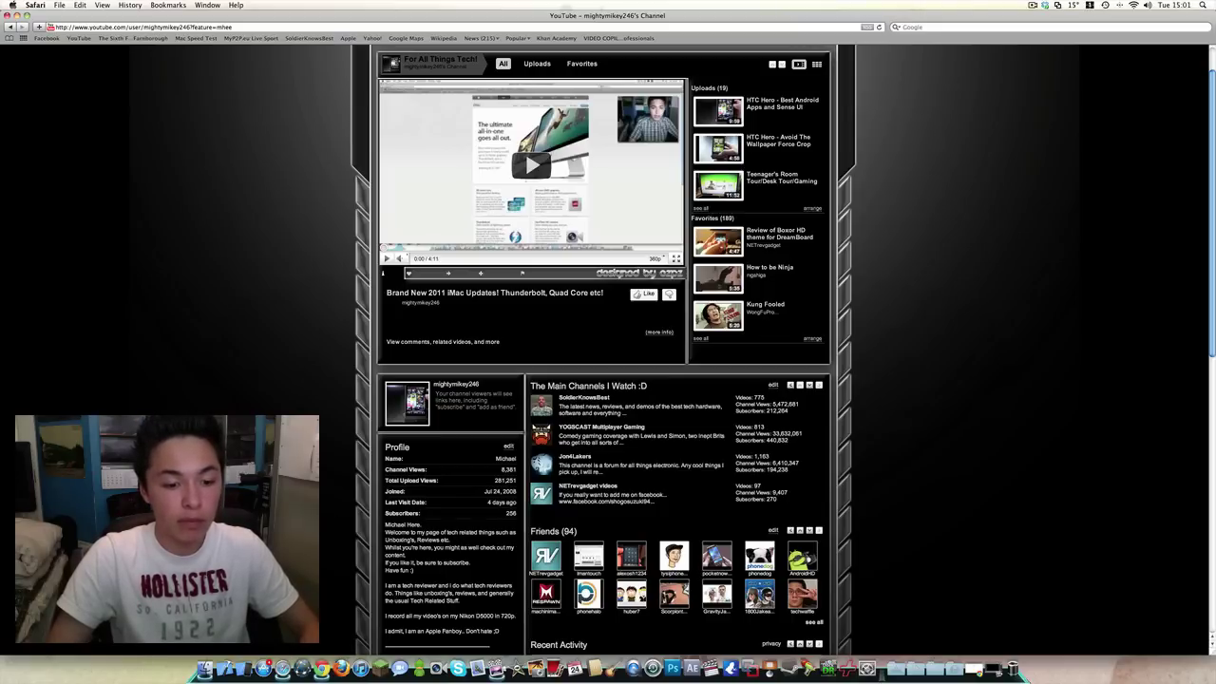
- Switch to Firefox, close its Google window and quit the browser
left_click(340, 668)
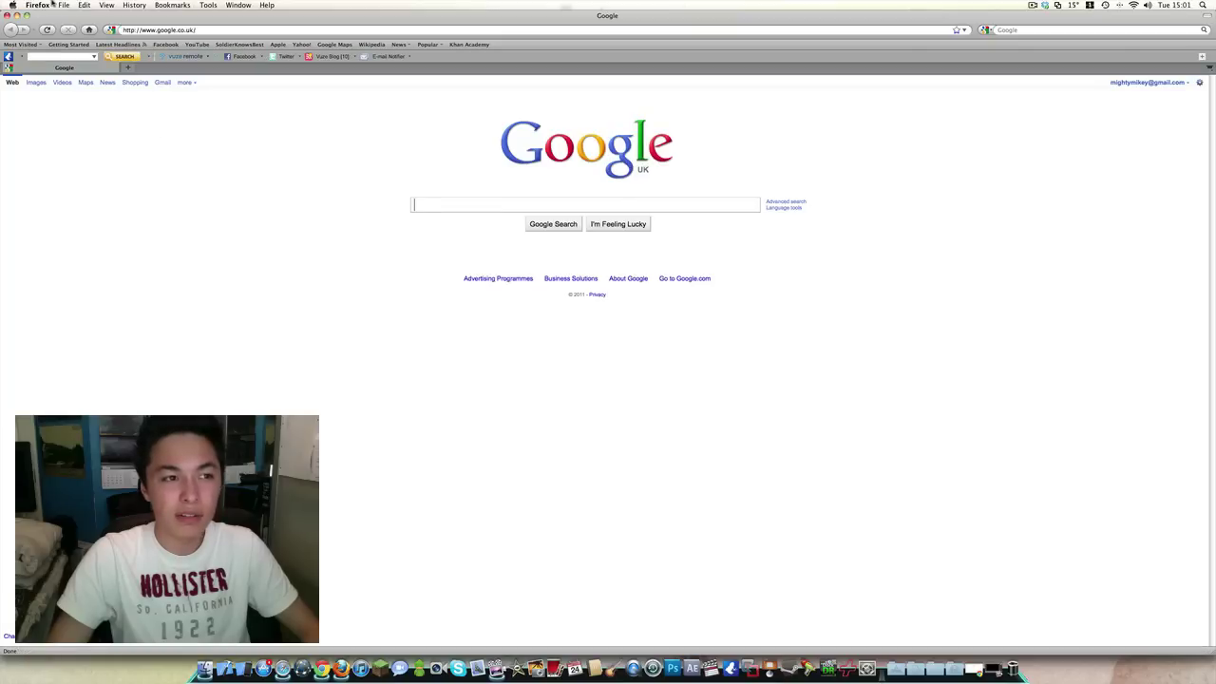
left_click(38, 5)
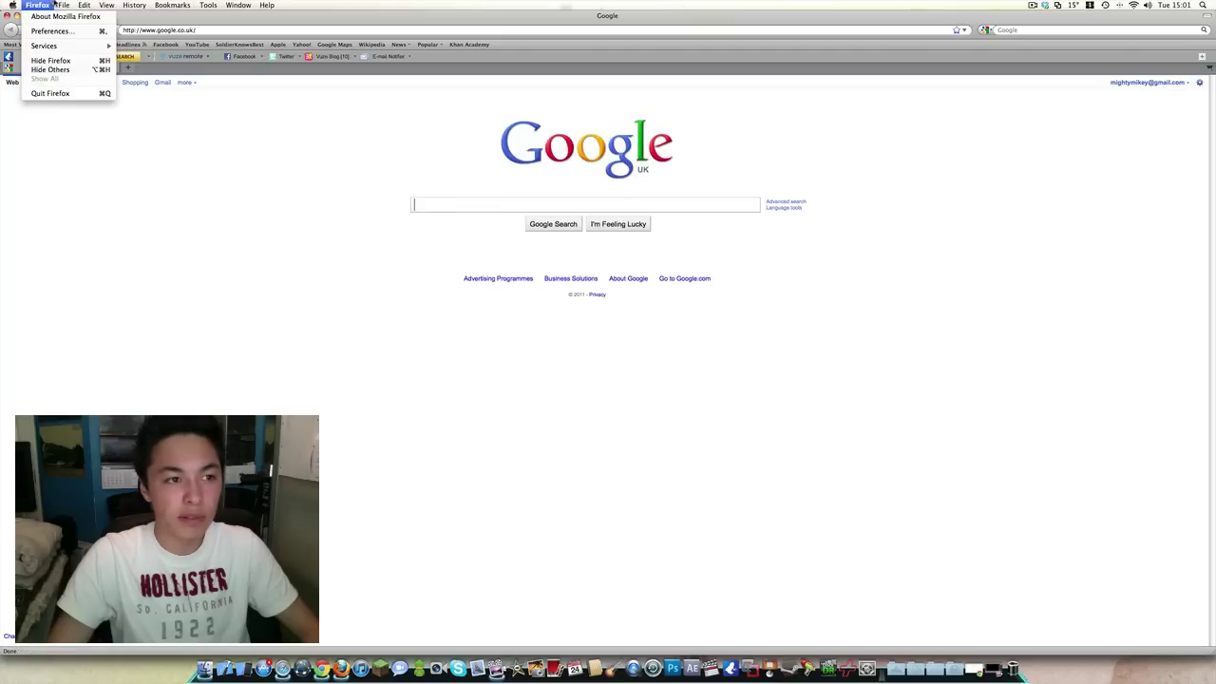
left_click(46, 5)
left_click(8, 16)
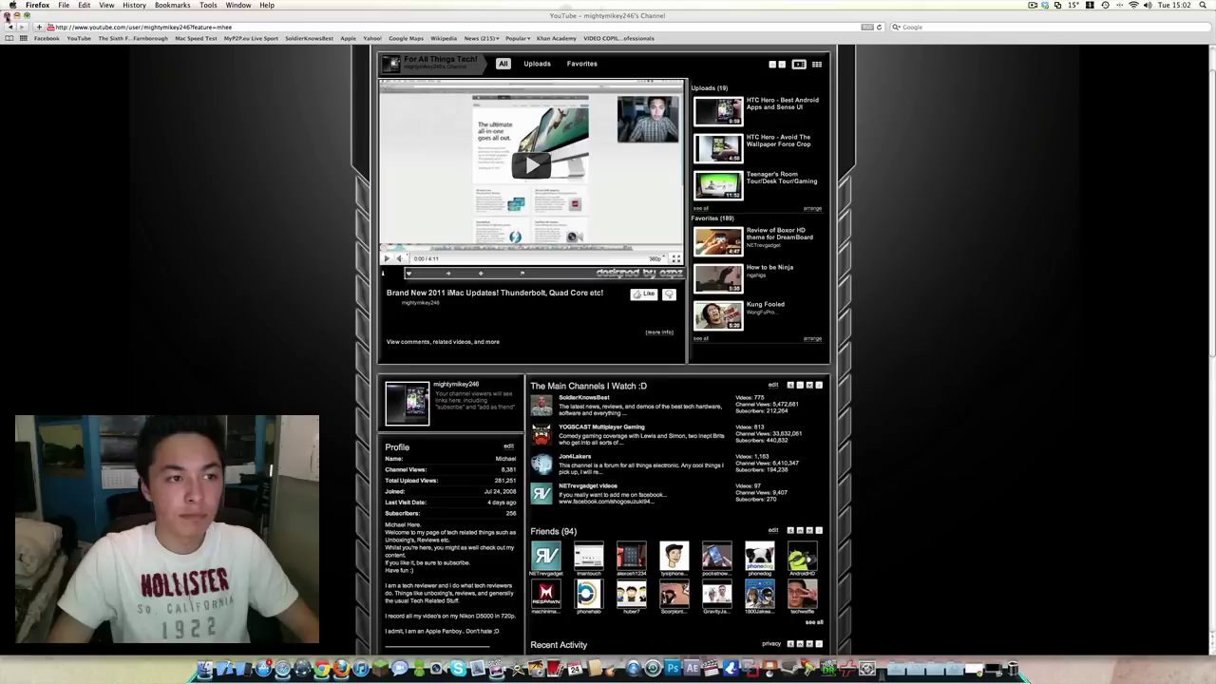
left_click(38, 5)
left_click(46, 95)
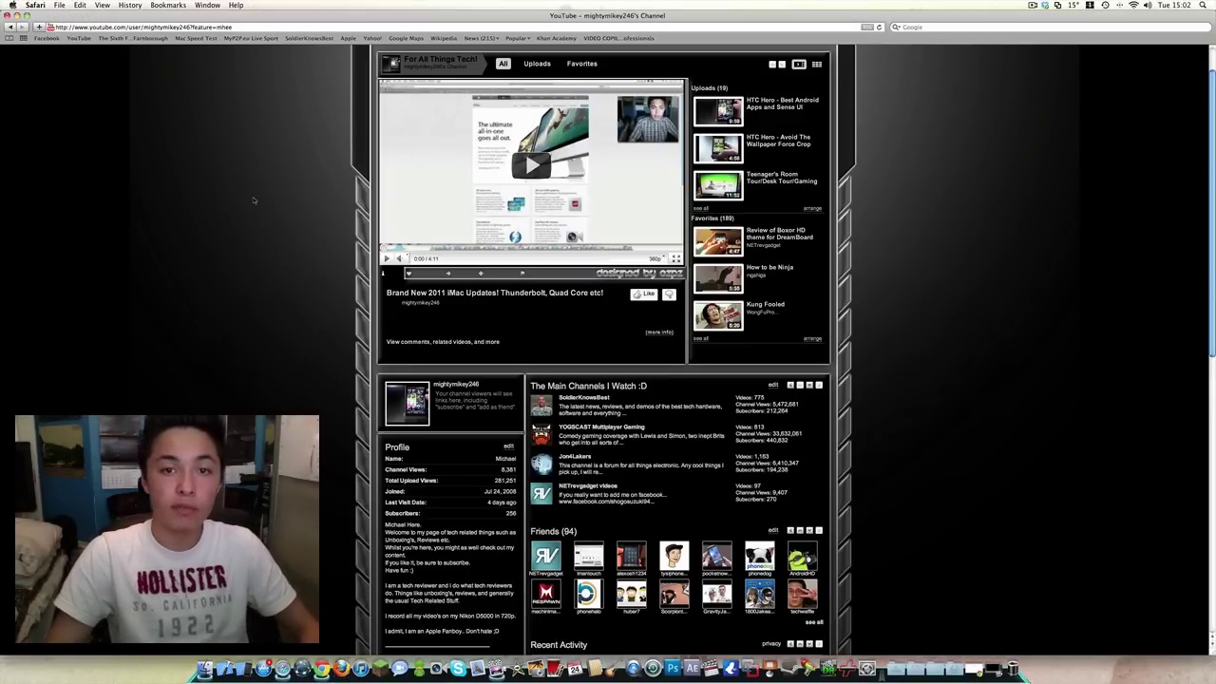
- Examine Safari's application commands, including Empty Cache, without running any of them
left_click(38, 6)
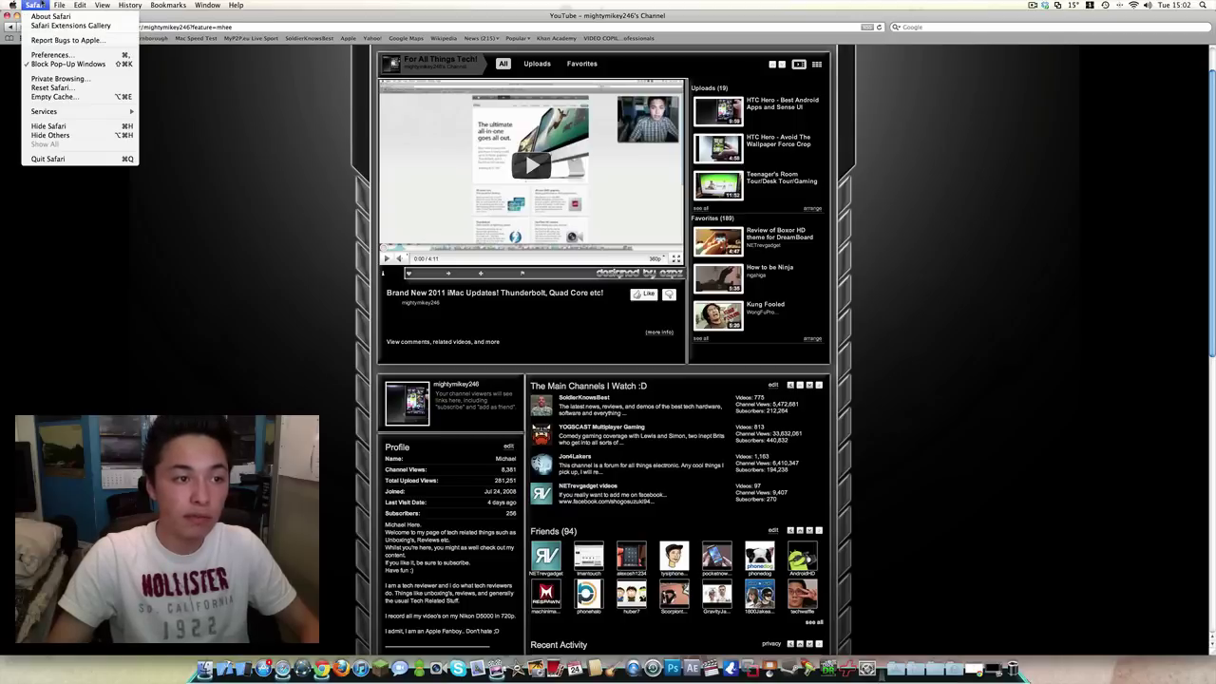
left_click(38, 5)
left_click(38, 5)
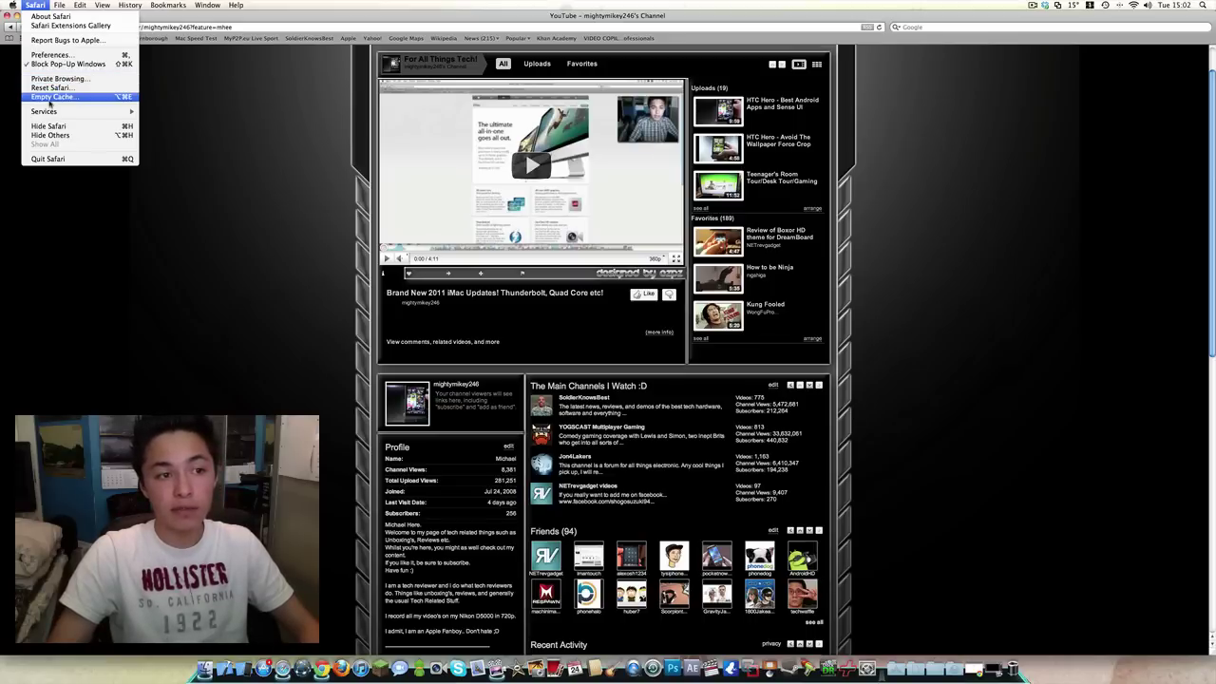
left_click(186, 118)
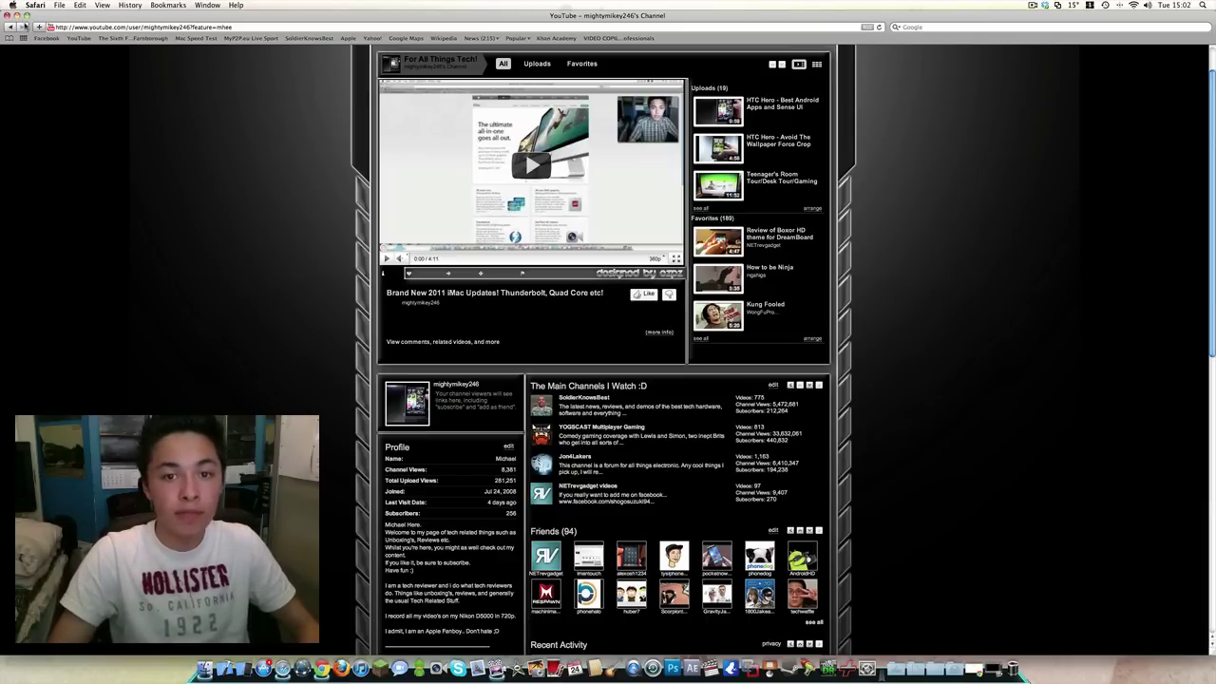
left_click(34, 5)
key("Escape")
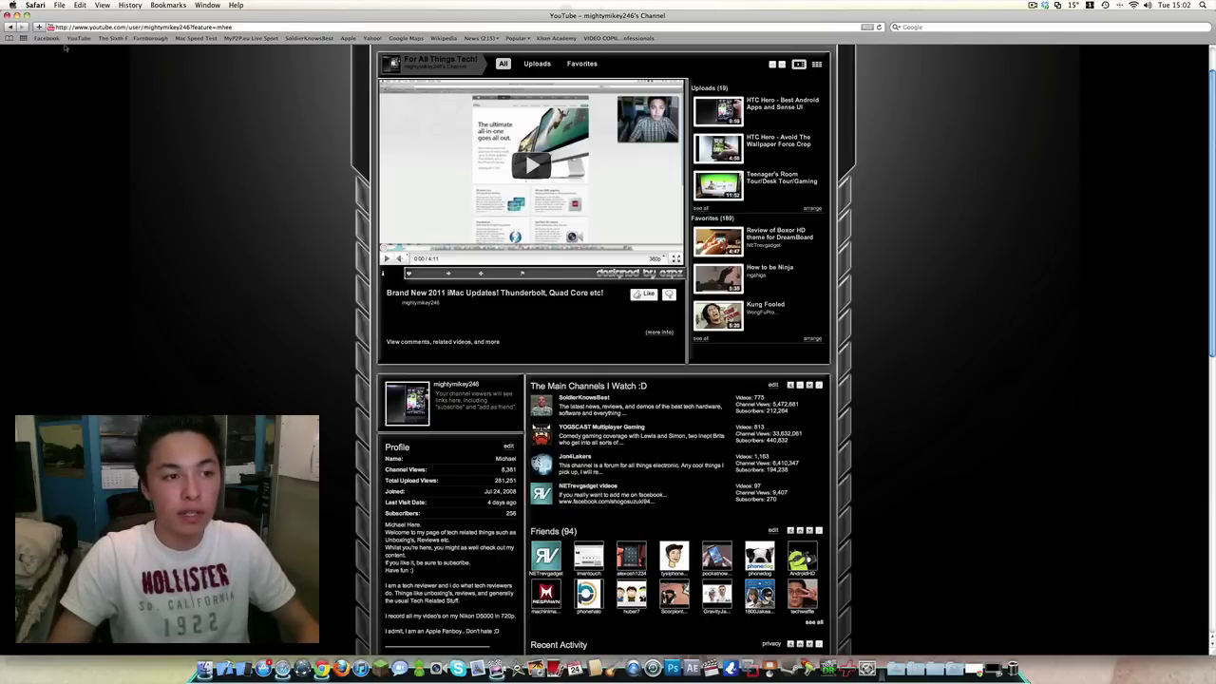
- Show Safari's Top Sites page, close the browser window and quit Safari
left_click(23, 39)
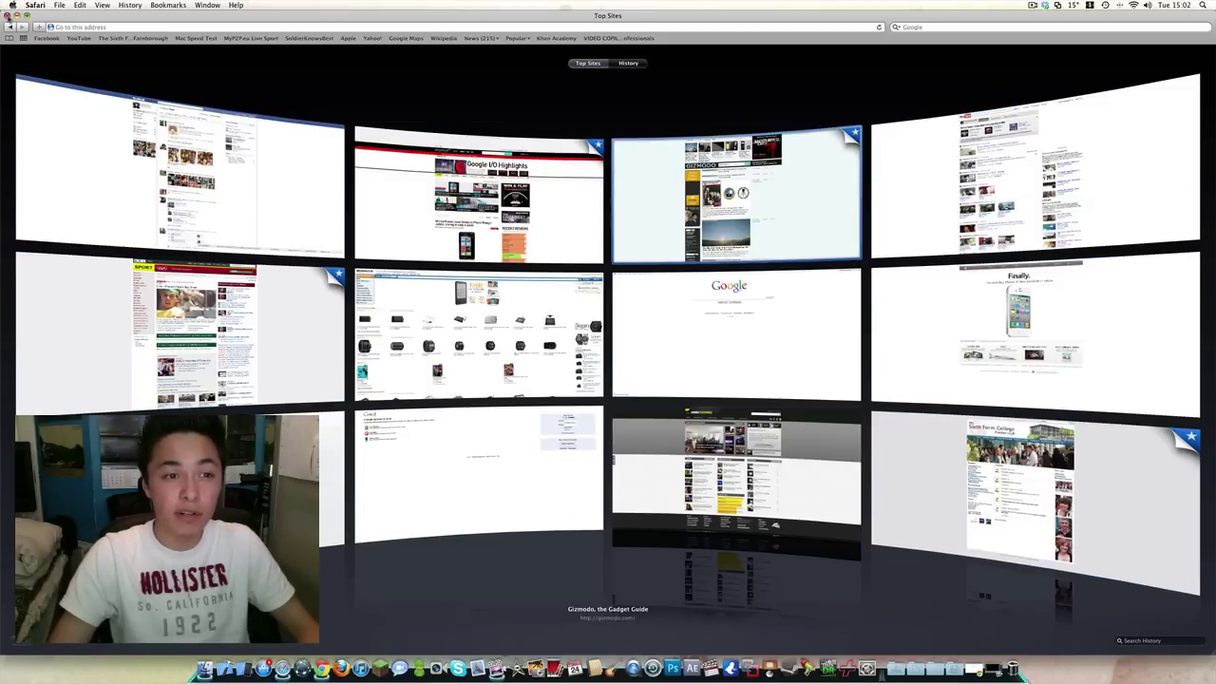
left_click(8, 16)
left_click(34, 5)
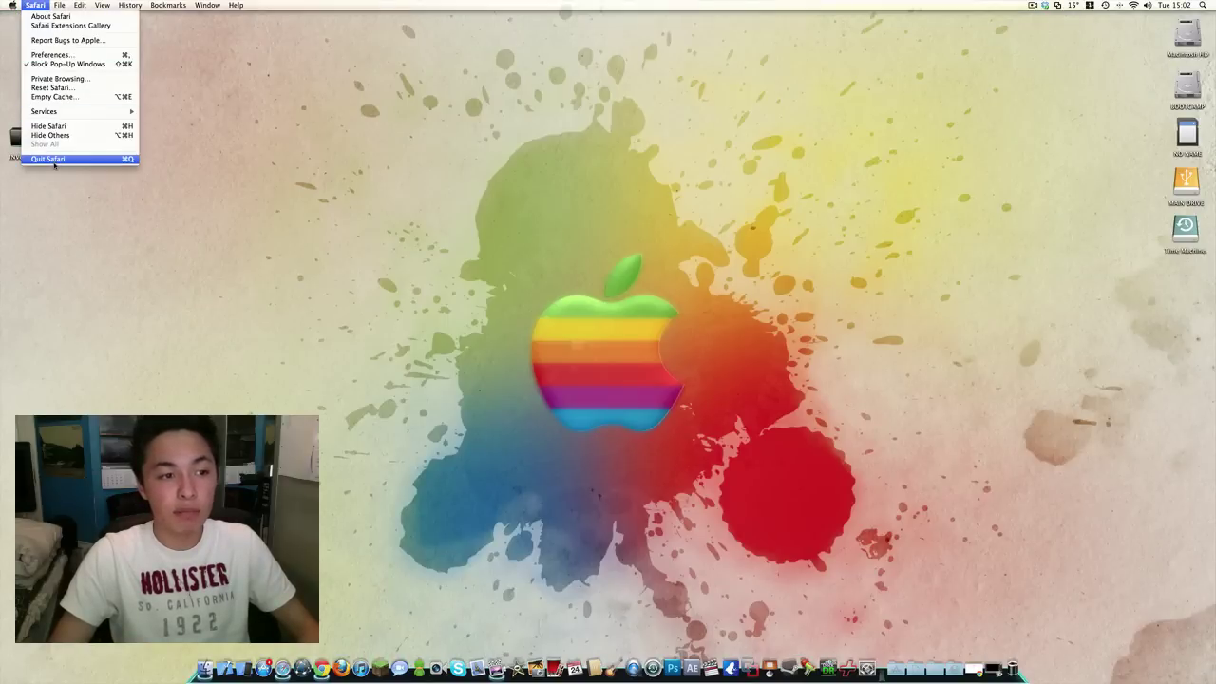
left_click(54, 159)
- In Google Chrome, include saved passwords and Autofill form data in Clear Browsing Data, cancel the clearing and close Preferences
left_click(325, 671)
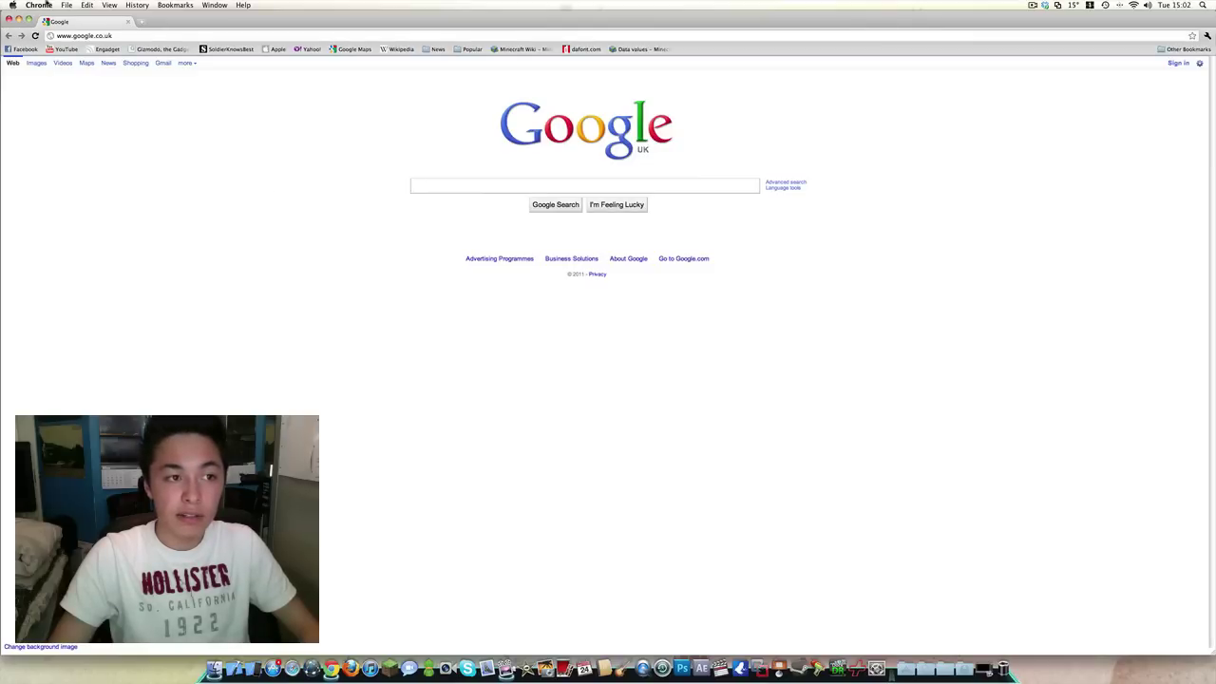
left_click(44, 4)
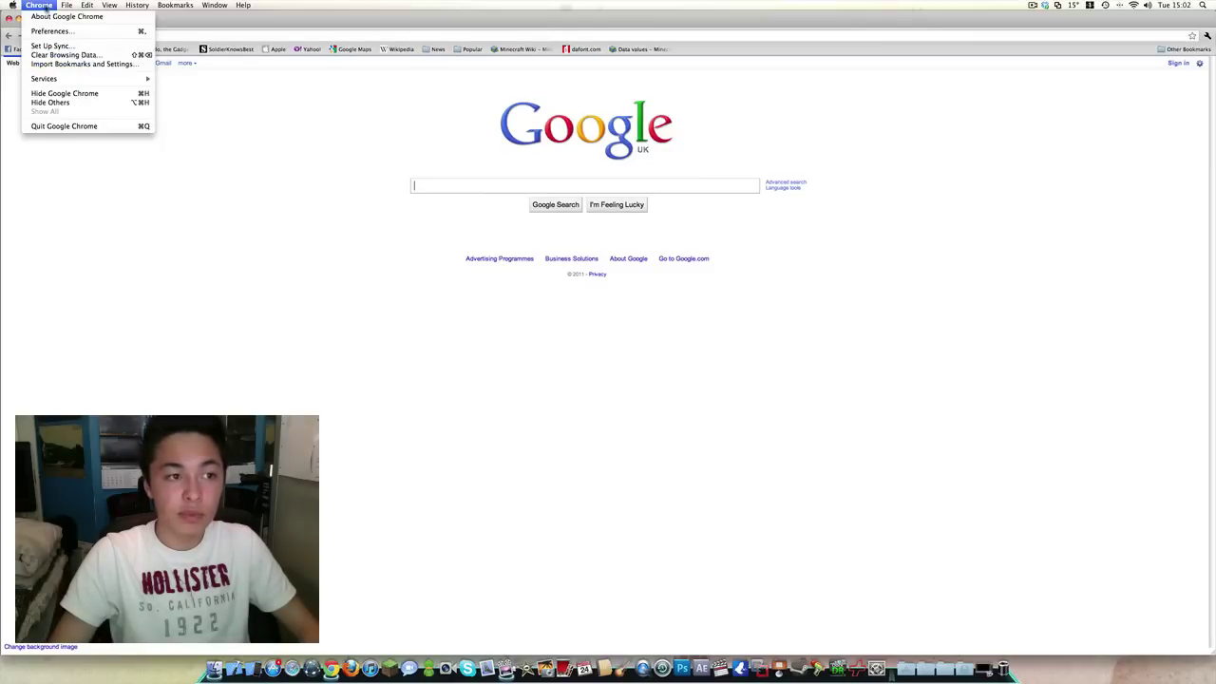
left_click(58, 55)
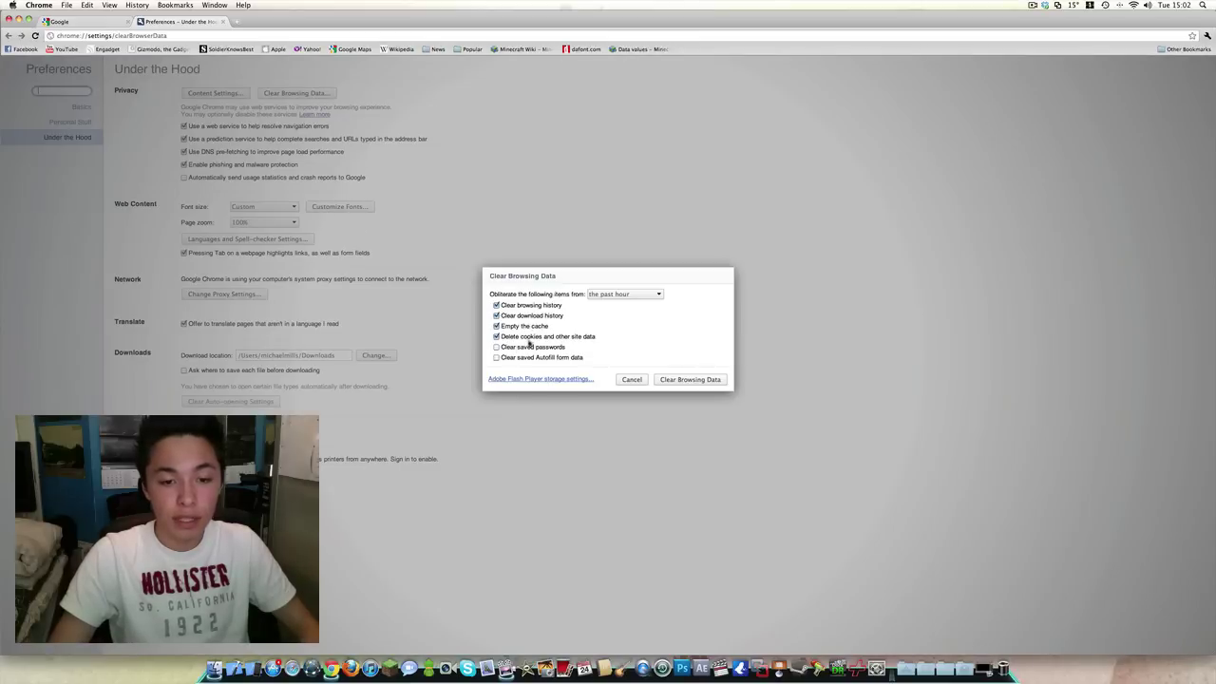
left_click(497, 348)
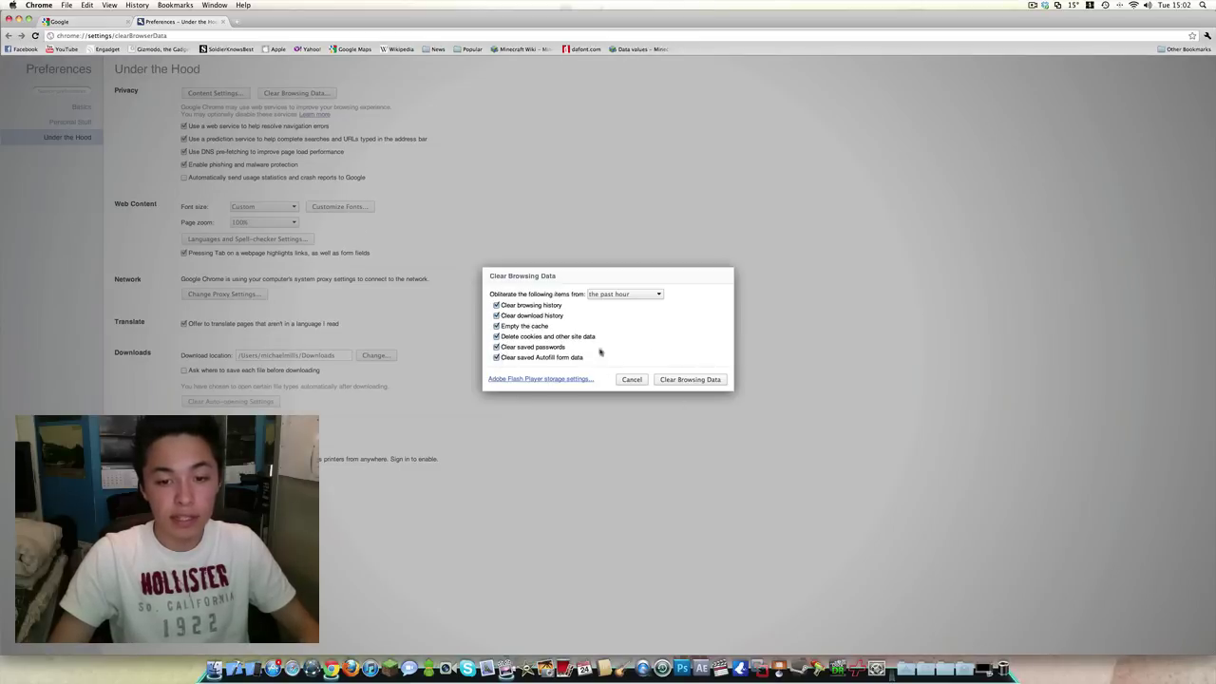
left_click(631, 379)
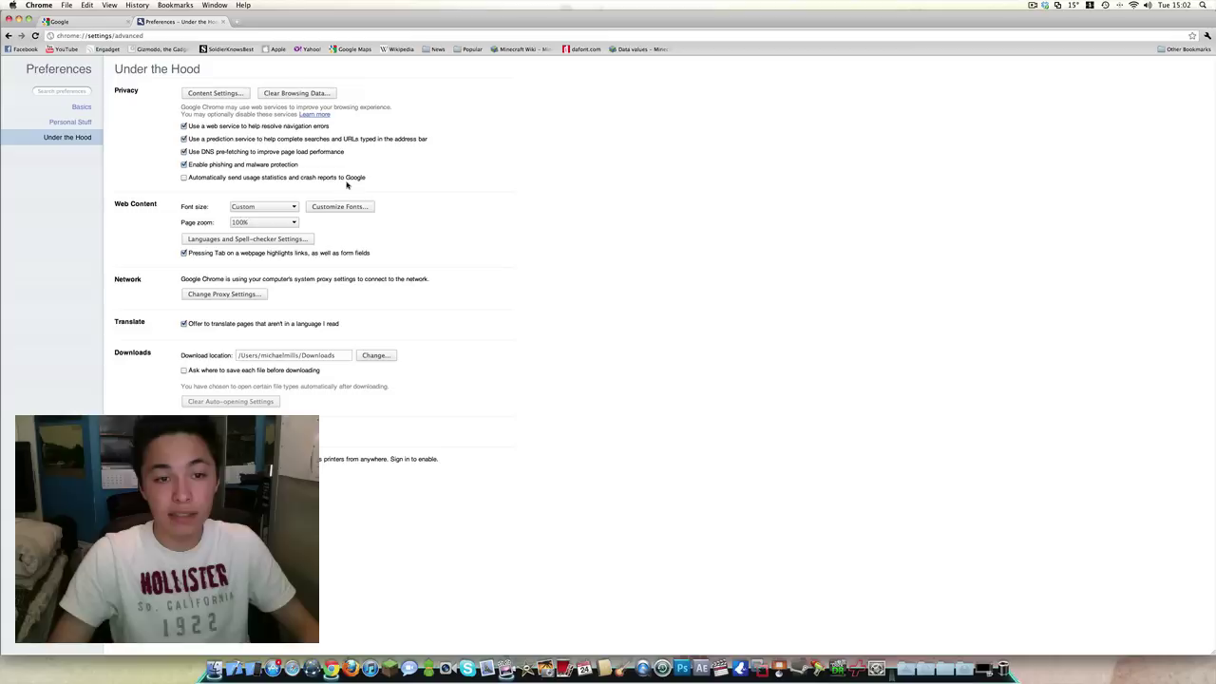
left_click(224, 22)
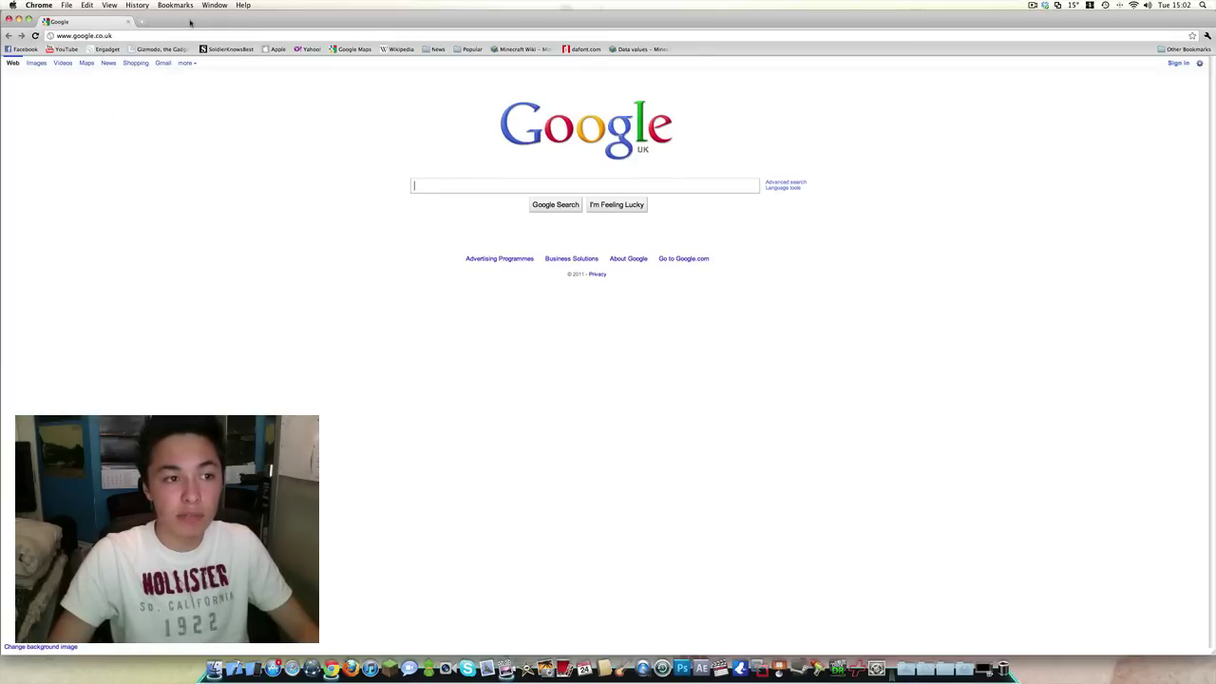
- Open the bookmarked Engadget site and look through its front page
left_click(100, 49)
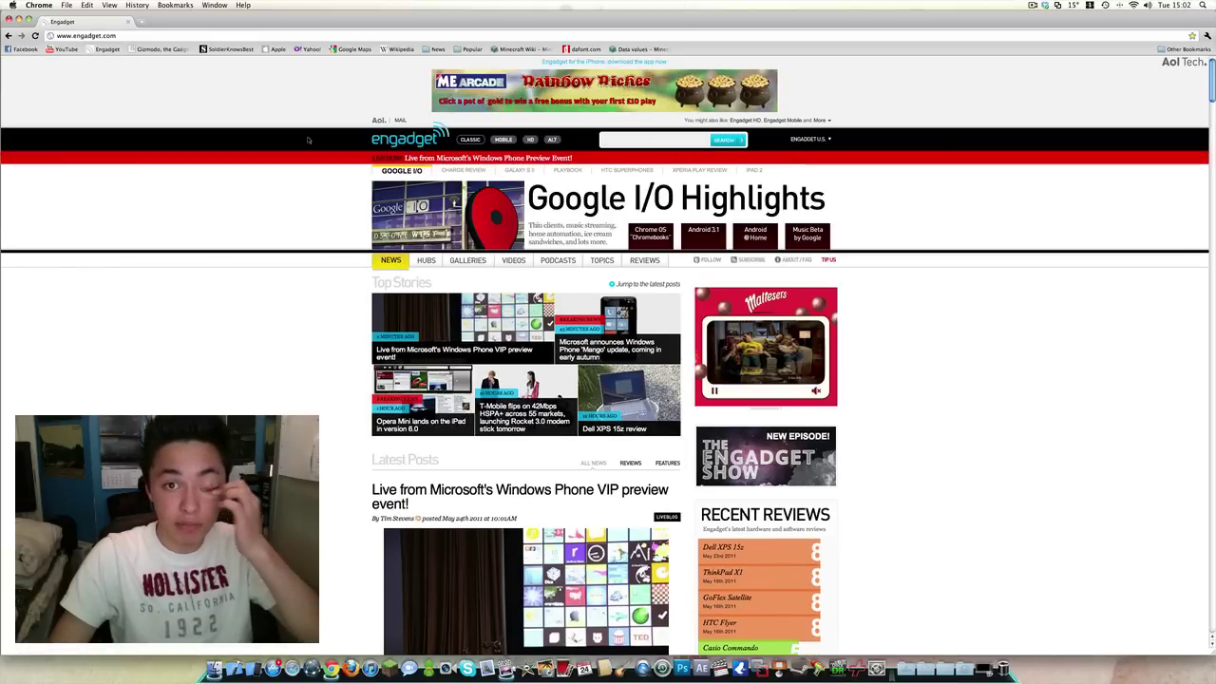
scroll(308, 139, "down", 10)
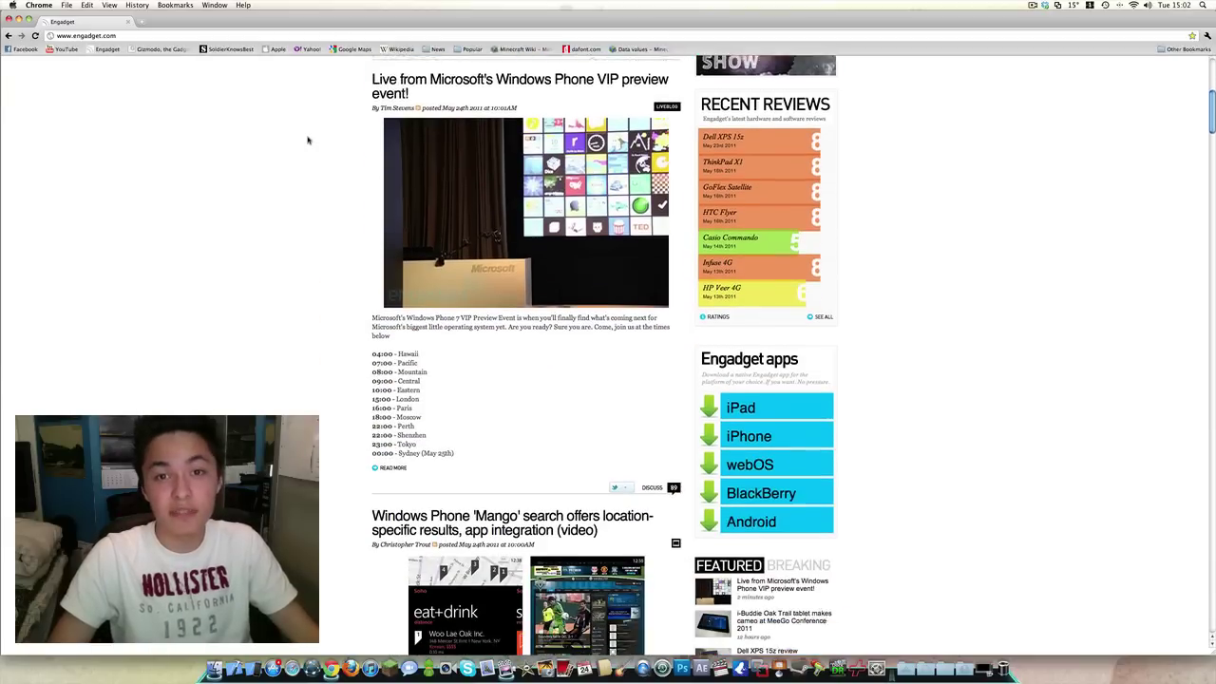
scroll(307, 136, "up", 10)
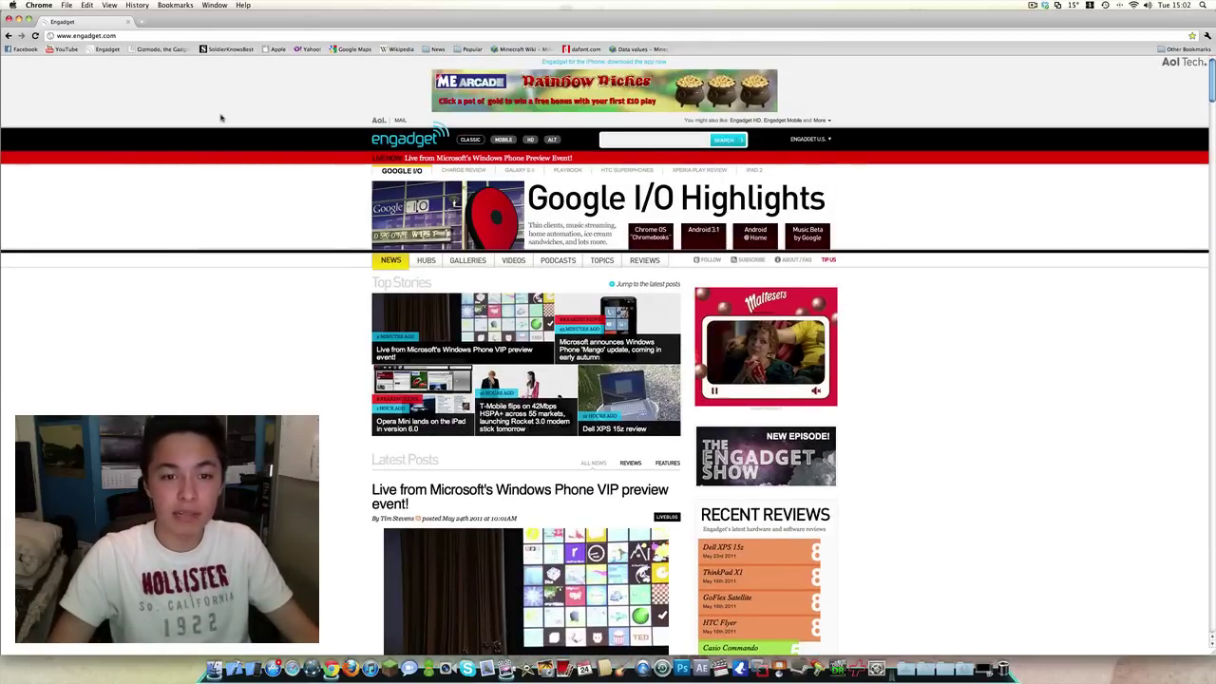
- Quit Google Chrome and return to the Finder desktop
left_click(39, 5)
left_click(57, 127)
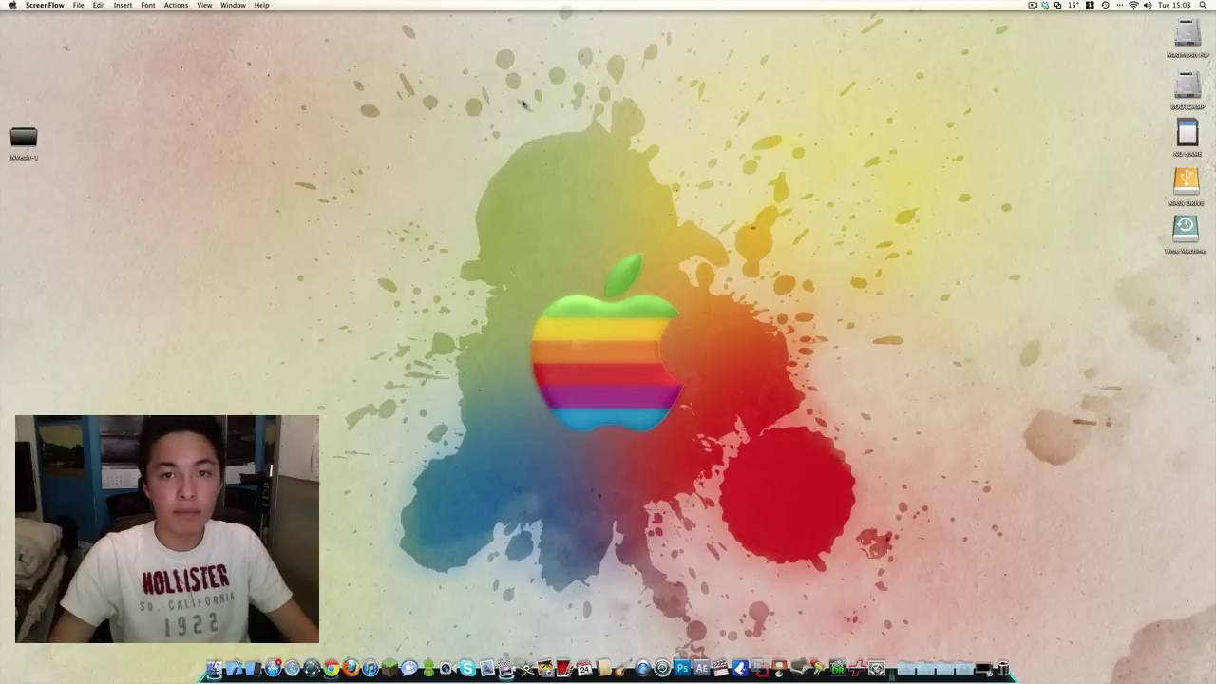
left_click_drag(291, 61, 625, 187)
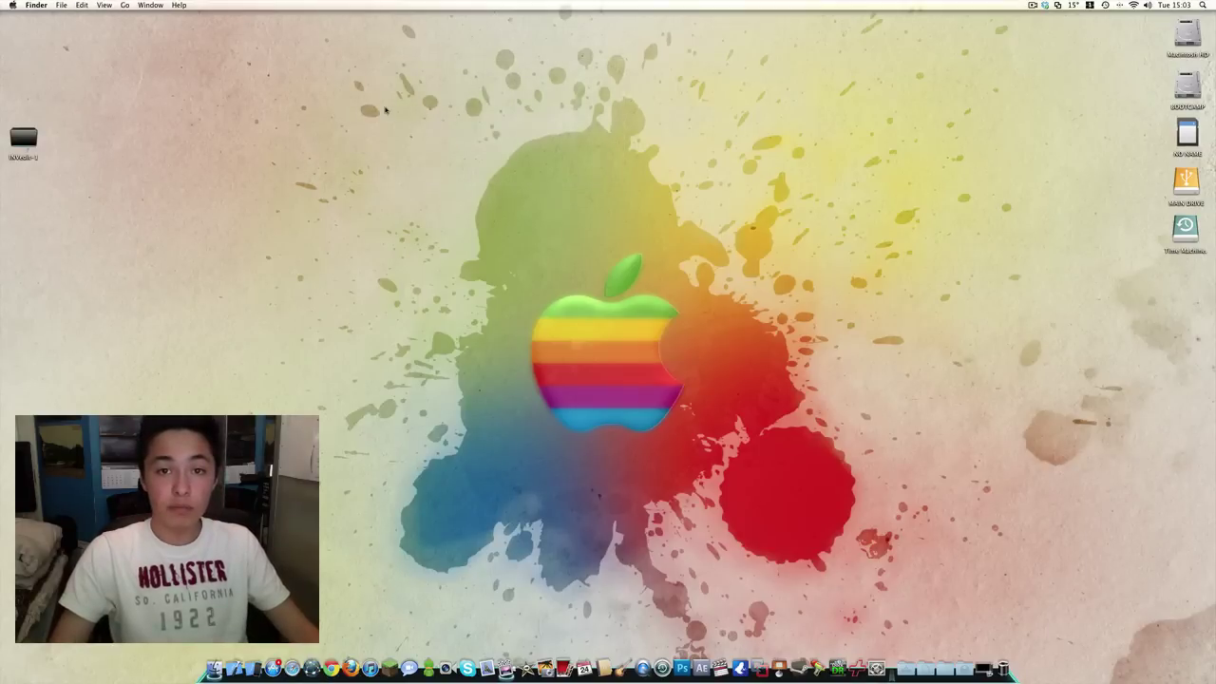